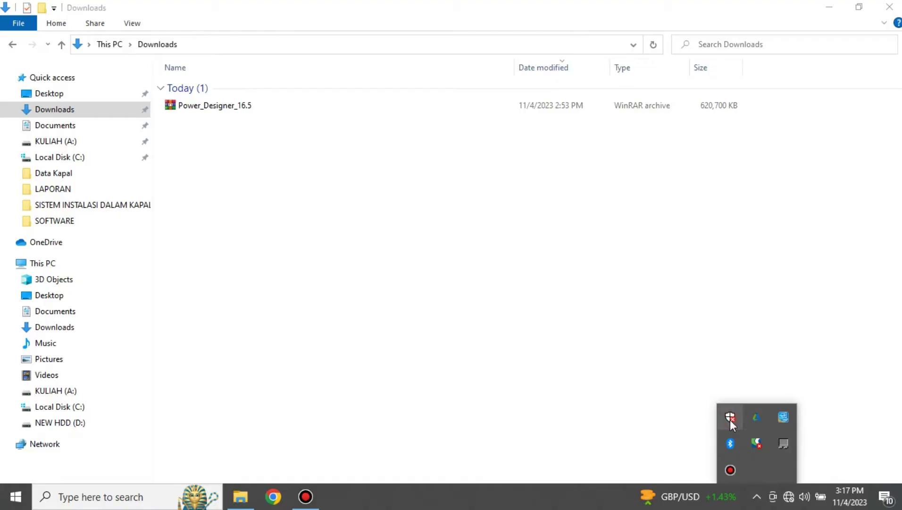
Review the real-time, cloud-delivered, sample submission and Tamper Protection settings in Windows Security, closing it when finished
{"action": "left_click", "coordinate": [730, 418]}
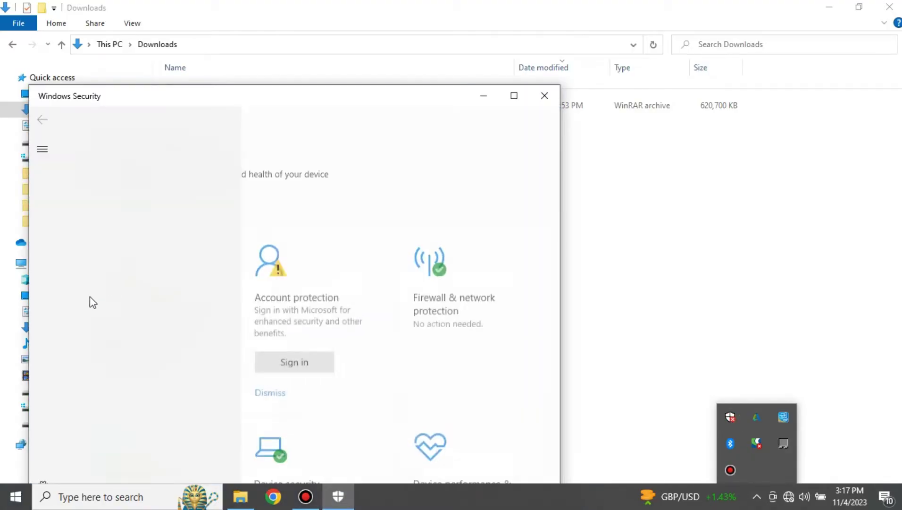
{"action": "left_click", "coordinate": [129, 263]}
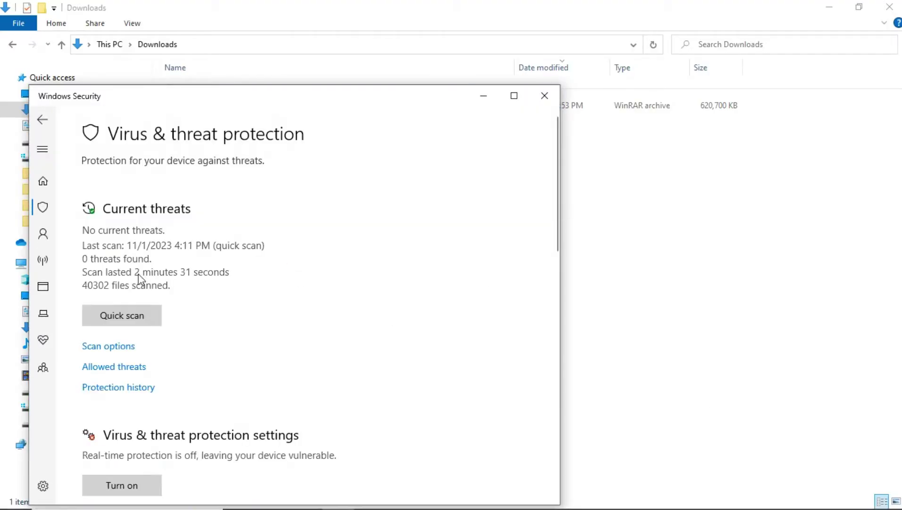
{"action": "scroll", "coordinate": [120, 382], "scroll_direction": "down", "scroll_amount": 5}
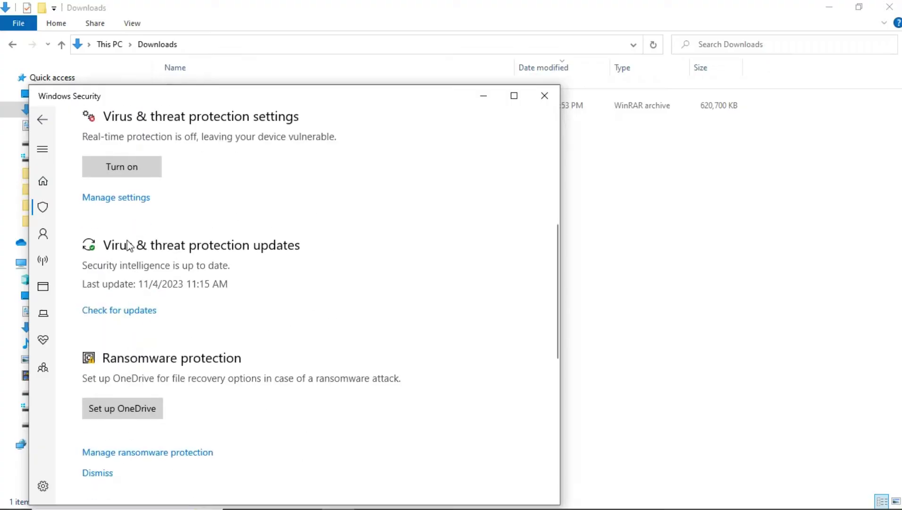
{"action": "left_click", "coordinate": [119, 198]}
{"action": "scroll", "coordinate": [102, 340], "scroll_direction": "down", "scroll_amount": 5}
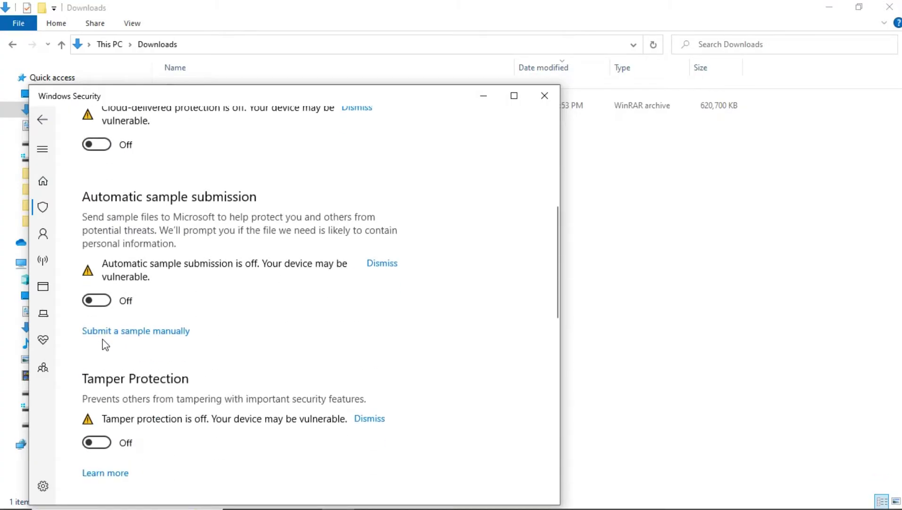
{"action": "scroll", "coordinate": [103, 341], "scroll_direction": "down", "scroll_amount": 8}
{"action": "scroll", "coordinate": [118, 331], "scroll_direction": "up", "scroll_amount": 15}
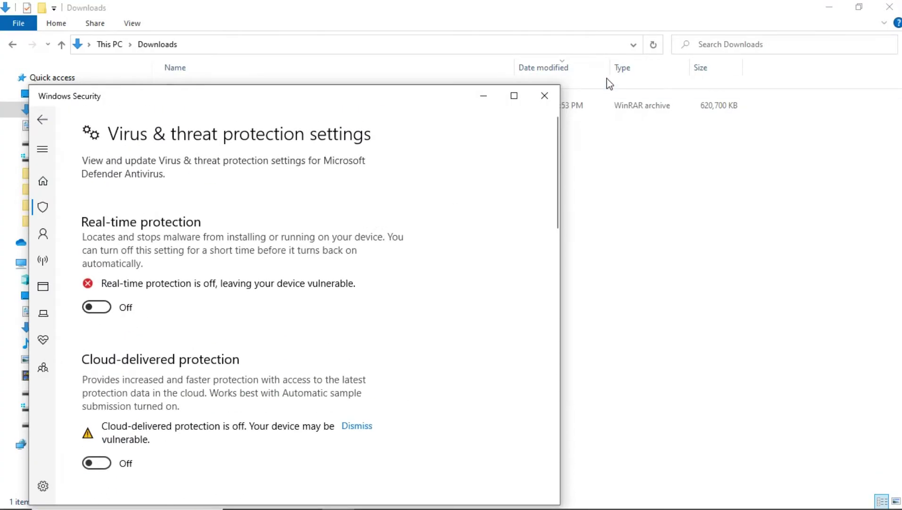
{"action": "left_click", "coordinate": [545, 95]}
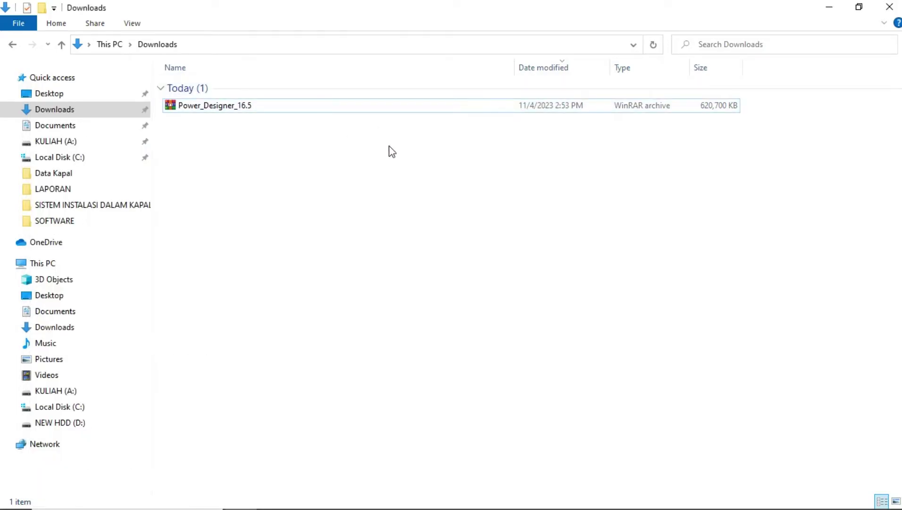
Extract the Power_Designer_16.5 archive in place in Downloads and open the extracted folder
{"action": "right_click", "coordinate": [376, 106]}
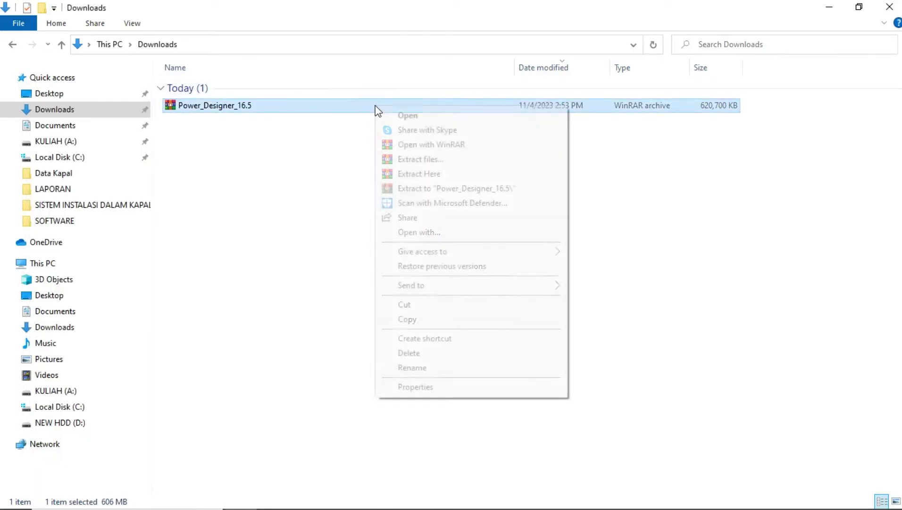
{"action": "left_click", "coordinate": [425, 173]}
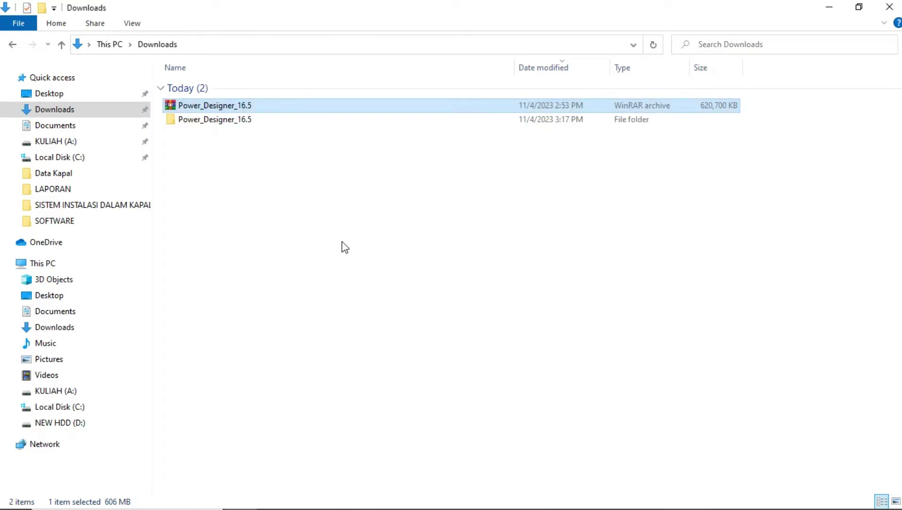
{"action": "double_click", "coordinate": [242, 141]}
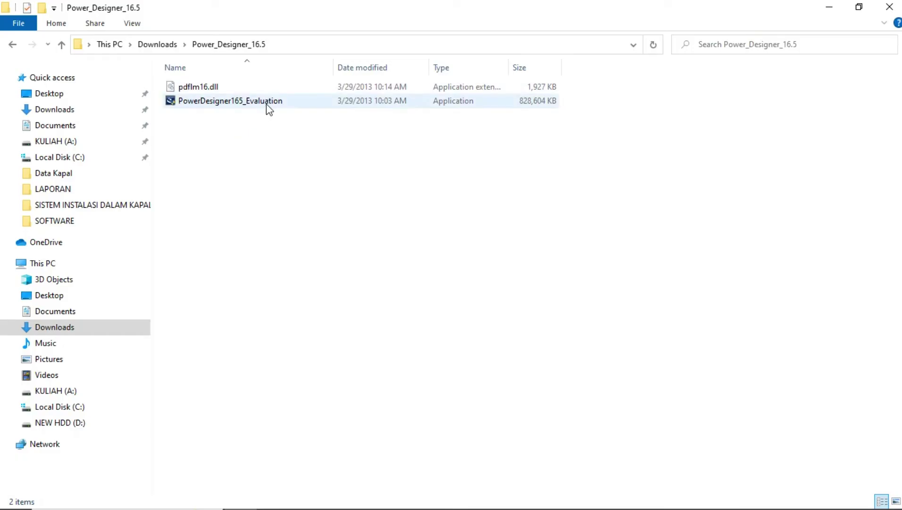
Run the PowerDesigner165_Evaluation installer and minimize the File Explorer window
{"action": "left_click", "coordinate": [267, 104]}
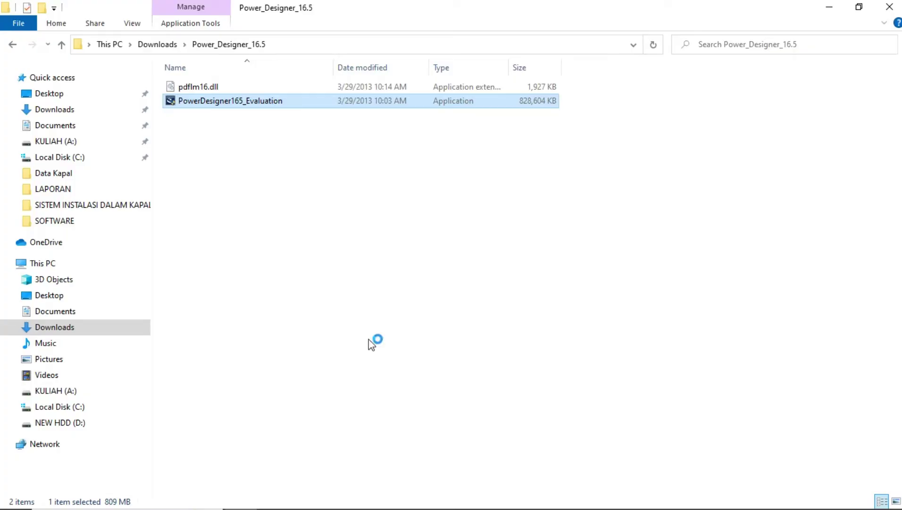
{"action": "mouse_move", "coordinate": [365, 505]}
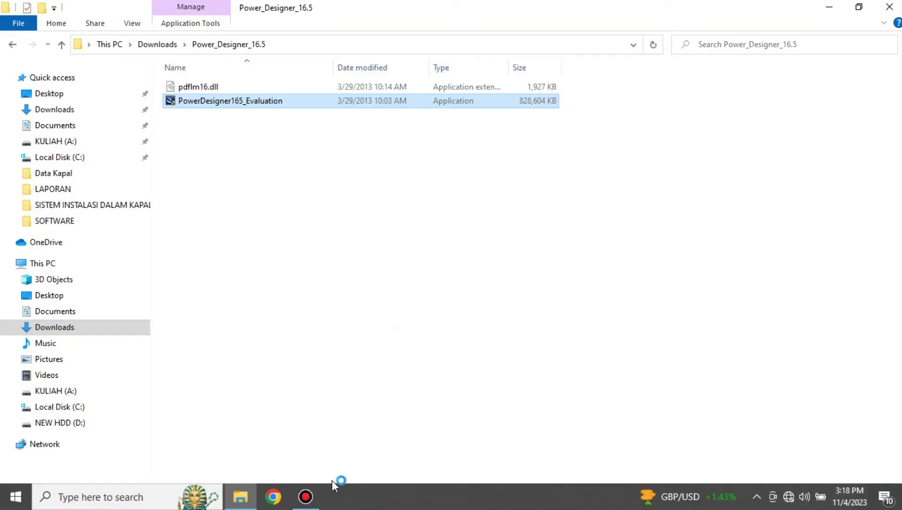
{"action": "left_click", "coordinate": [824, 7]}
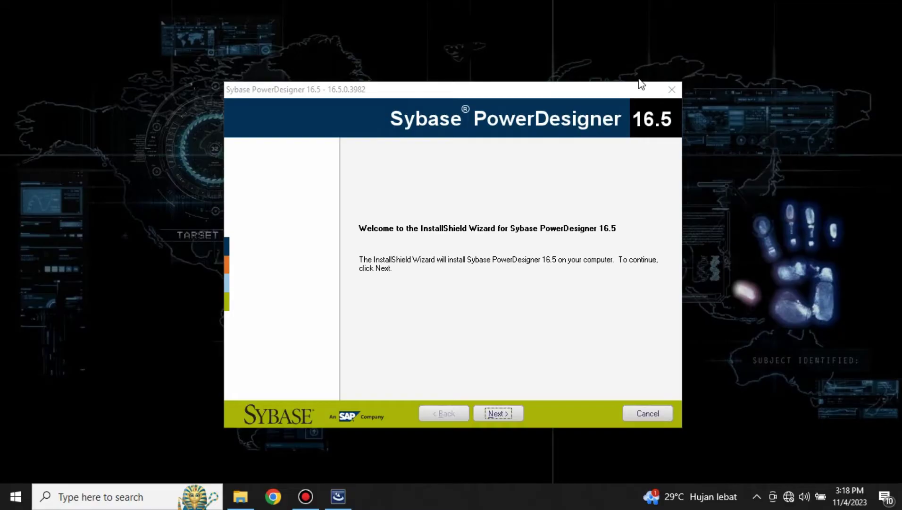
Set the installation location to United States of America and accept the Sybase license terms
{"action": "left_click", "coordinate": [510, 412]}
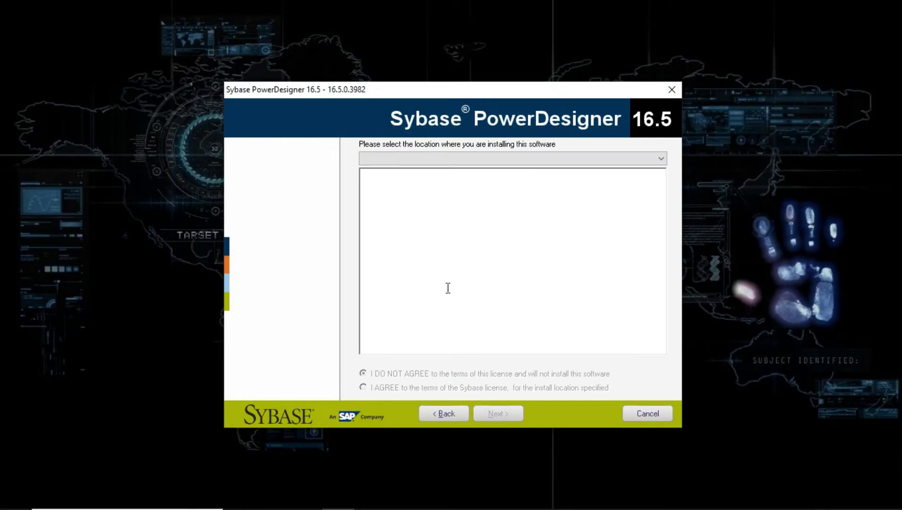
{"action": "left_click", "coordinate": [556, 158]}
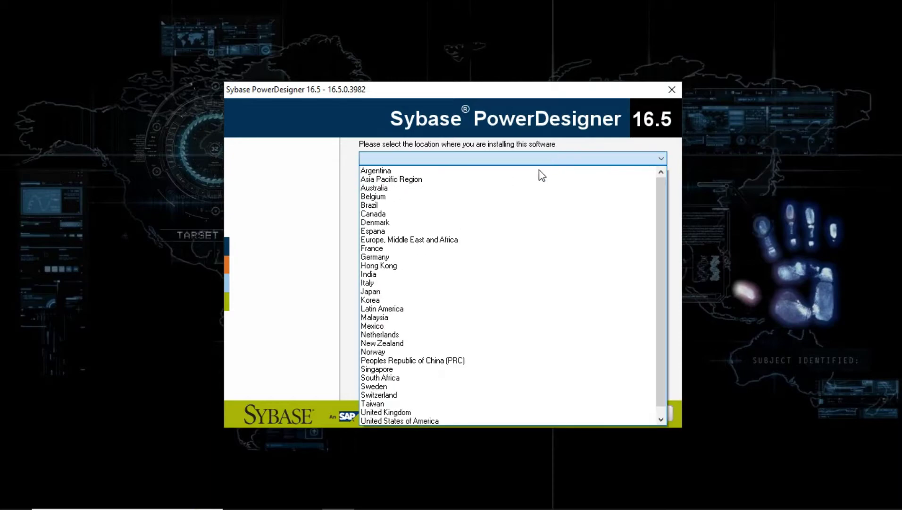
{"action": "left_click", "coordinate": [421, 420]}
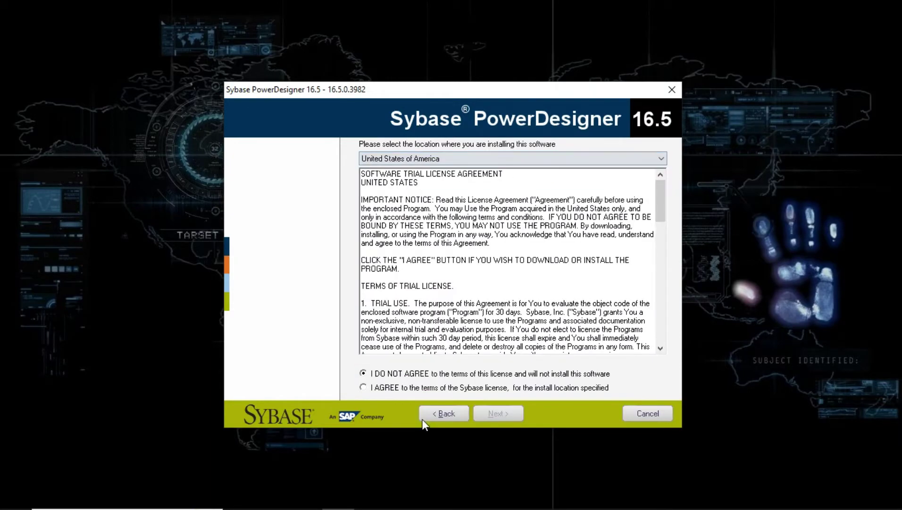
{"action": "left_click", "coordinate": [362, 388]}
{"action": "left_click", "coordinate": [498, 413]}
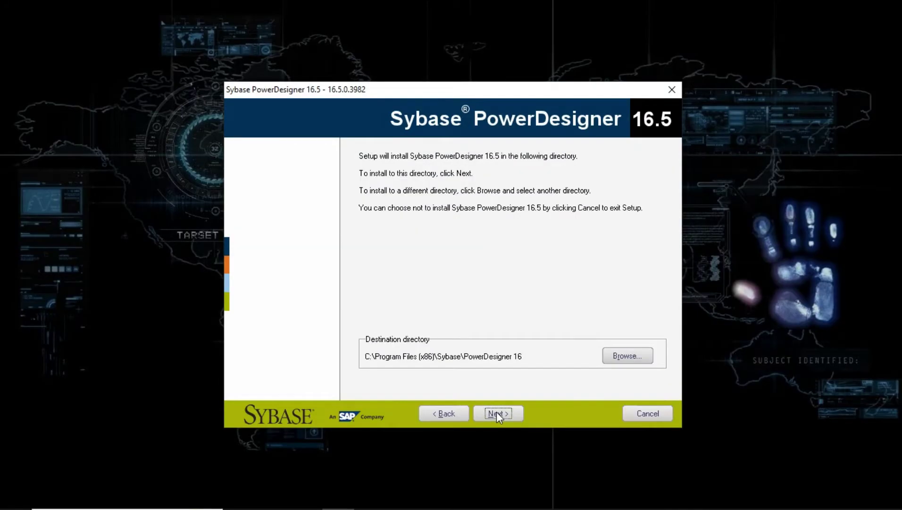
Accept the default destination directory and features, and select all General and Notation user profiles
{"action": "left_click", "coordinate": [497, 414]}
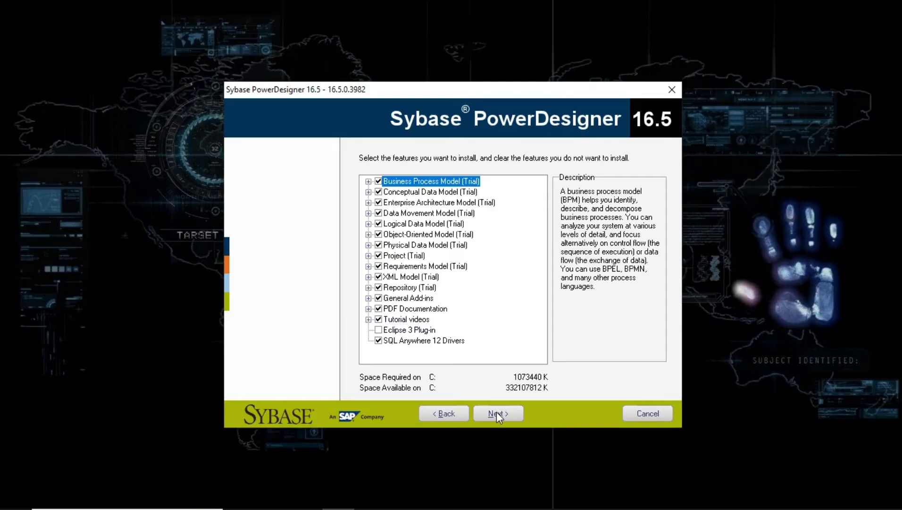
{"action": "left_click", "coordinate": [497, 413]}
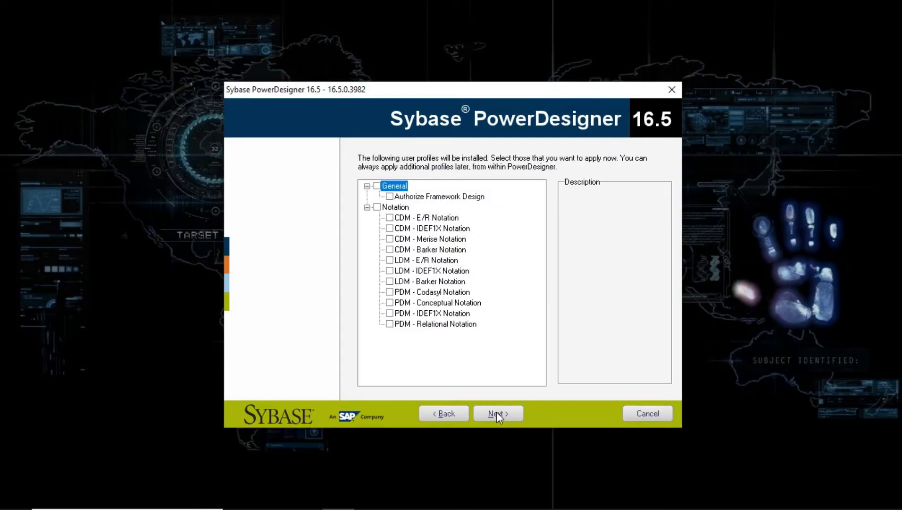
{"action": "left_click", "coordinate": [377, 186]}
{"action": "left_click", "coordinate": [377, 206]}
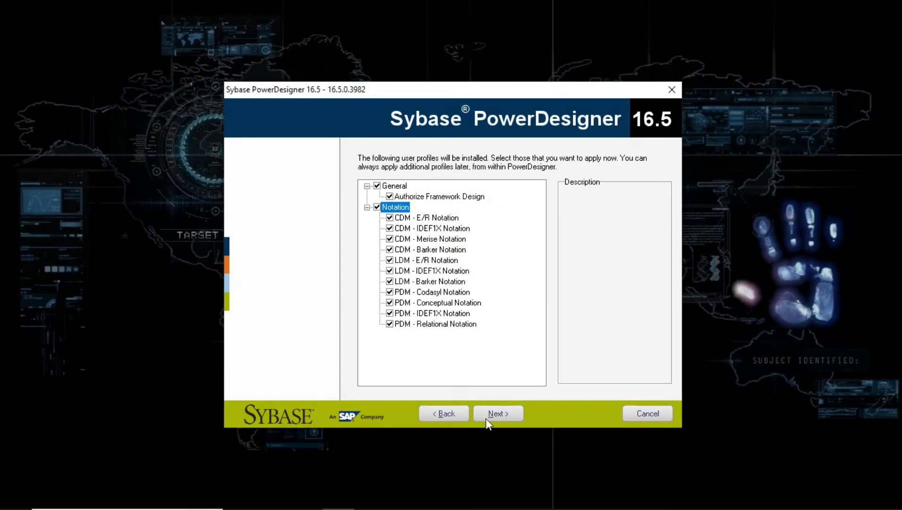
{"action": "left_click", "coordinate": [494, 417]}
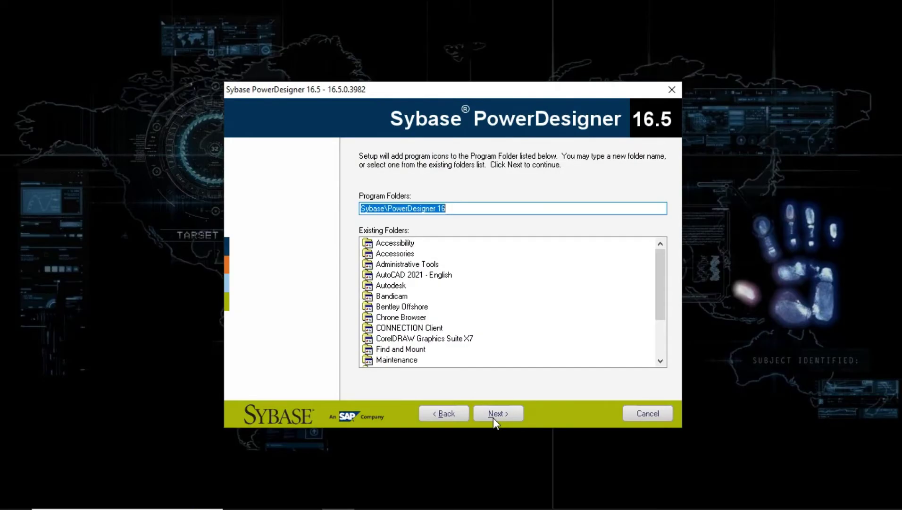
Keep the program folder Sybase\PowerDesigner 16, install PowerDesigner and finish the wizard
{"action": "left_click", "coordinate": [494, 417]}
{"action": "left_click", "coordinate": [493, 418]}
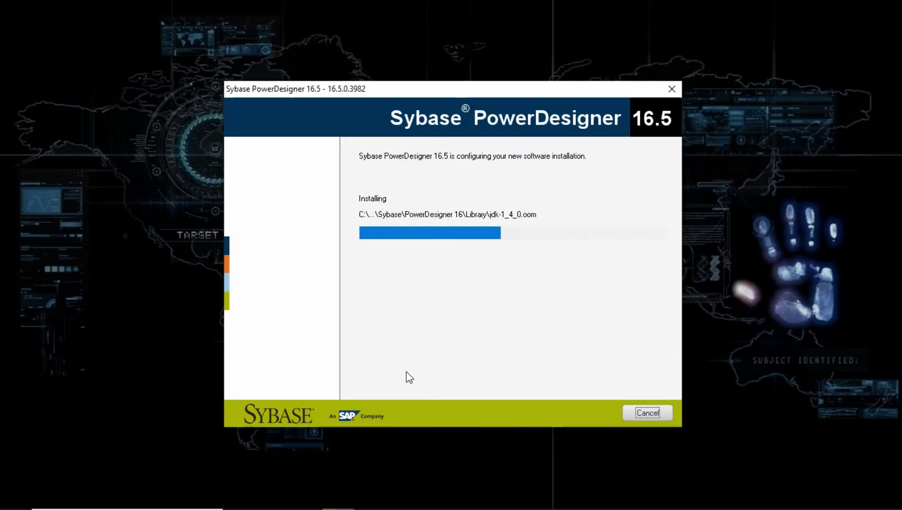
{"action": "mouse_move", "coordinate": [307, 505]}
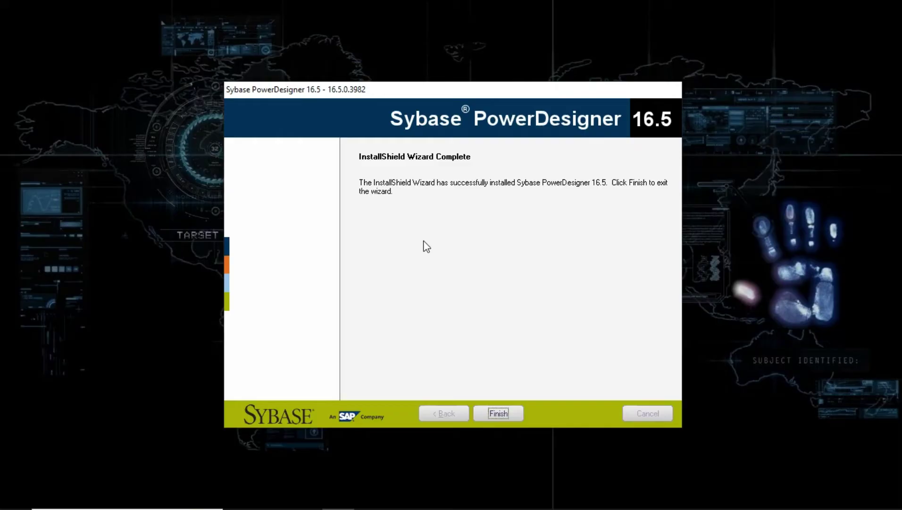
{"action": "left_click", "coordinate": [497, 415]}
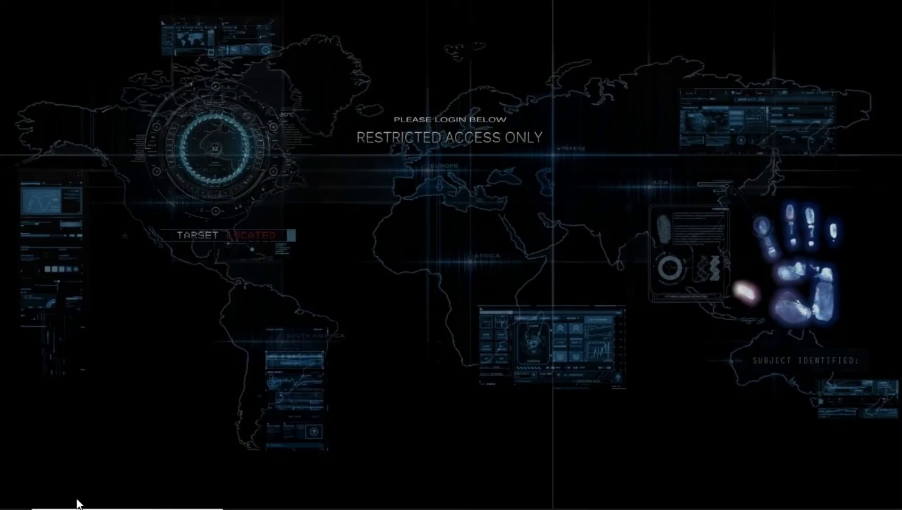
Find Control Panel with Windows search and open the advanced settings of Windows Defender Firewall
{"action": "left_click", "coordinate": [88, 488]}
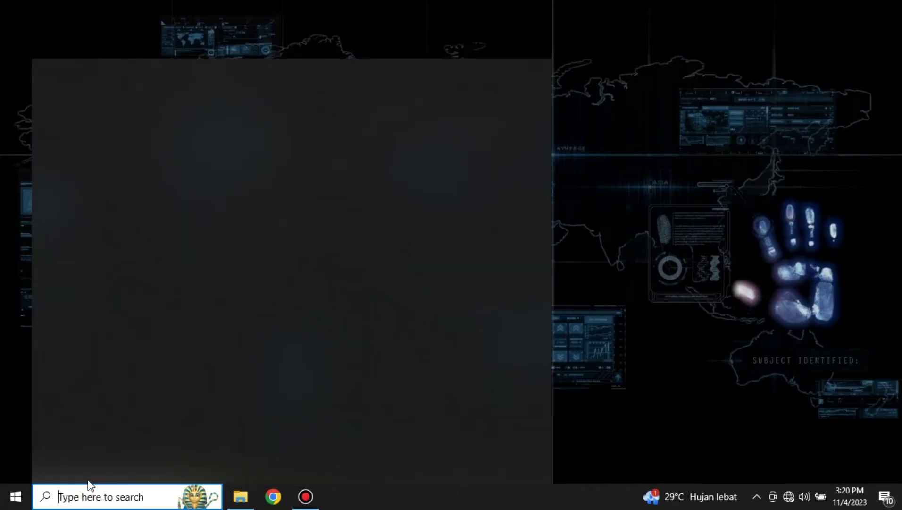
{"action": "type", "text": "c"}
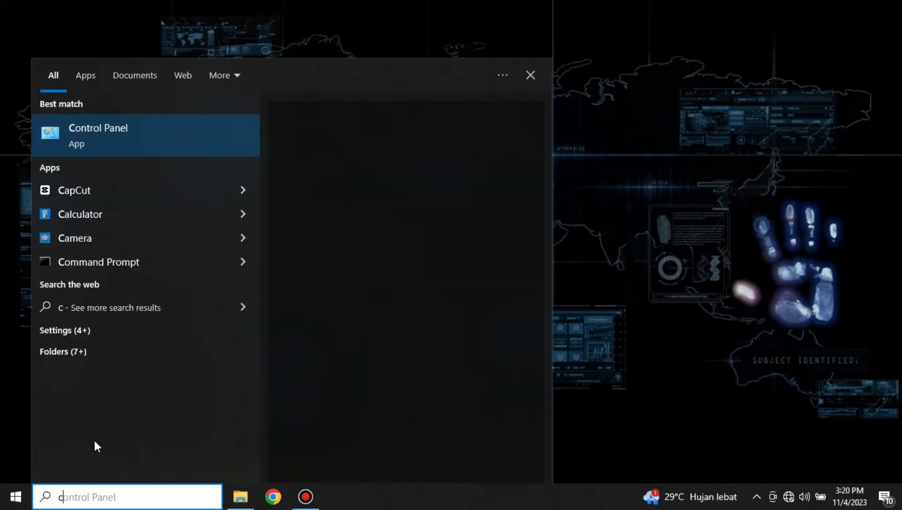
{"action": "left_click", "coordinate": [152, 144]}
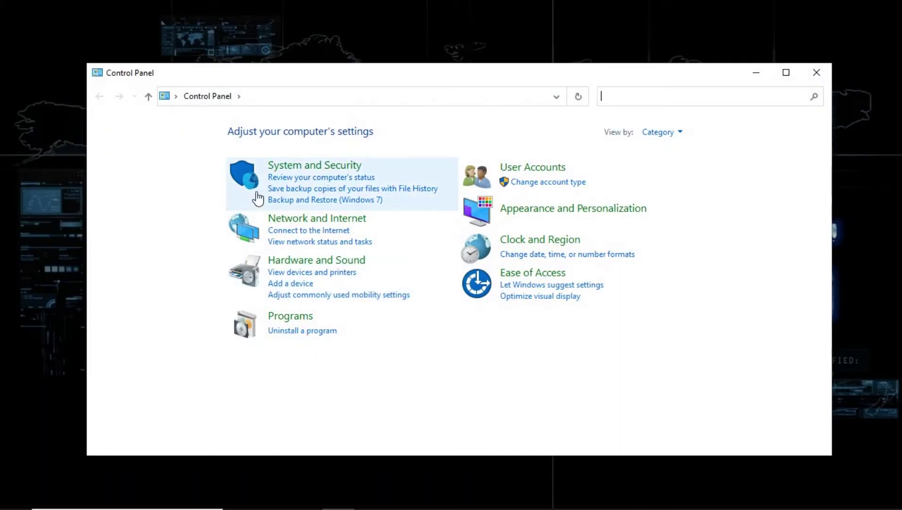
{"action": "left_click", "coordinate": [324, 168]}
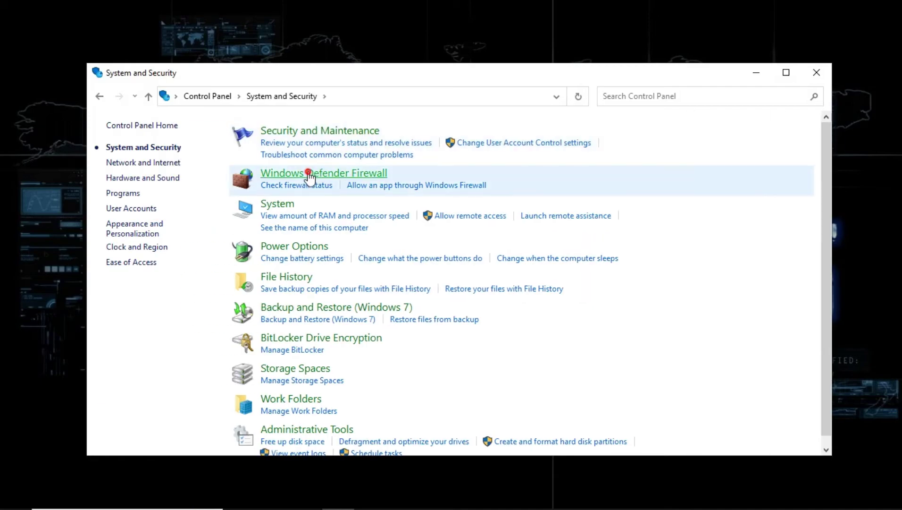
{"action": "left_click", "coordinate": [307, 174]}
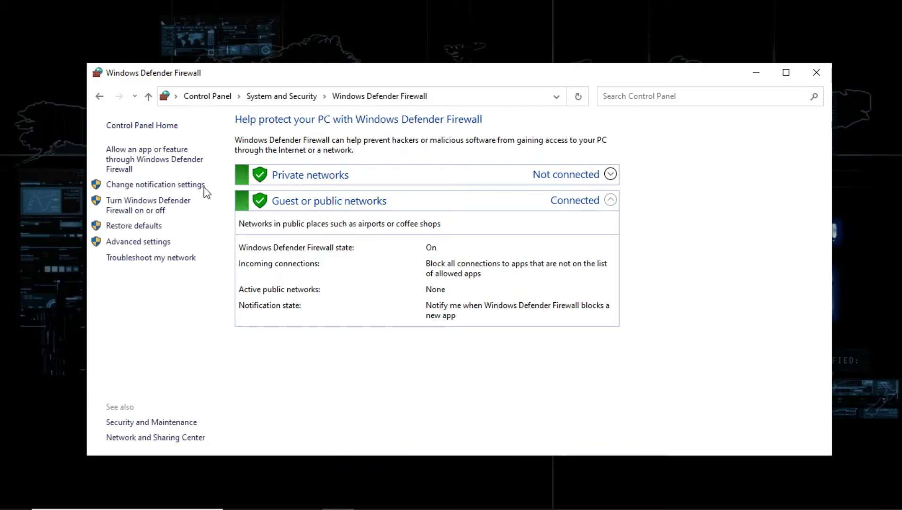
{"action": "left_click", "coordinate": [141, 243]}
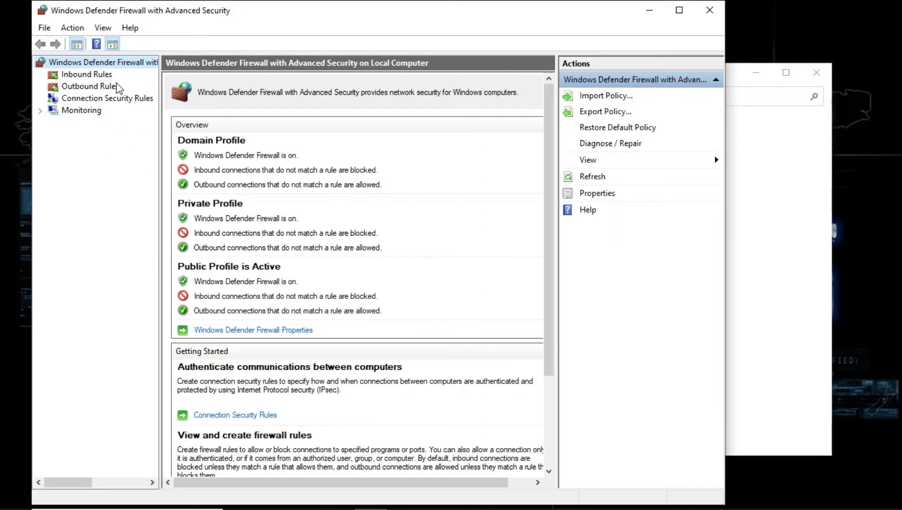
{"action": "left_click", "coordinate": [99, 87]}
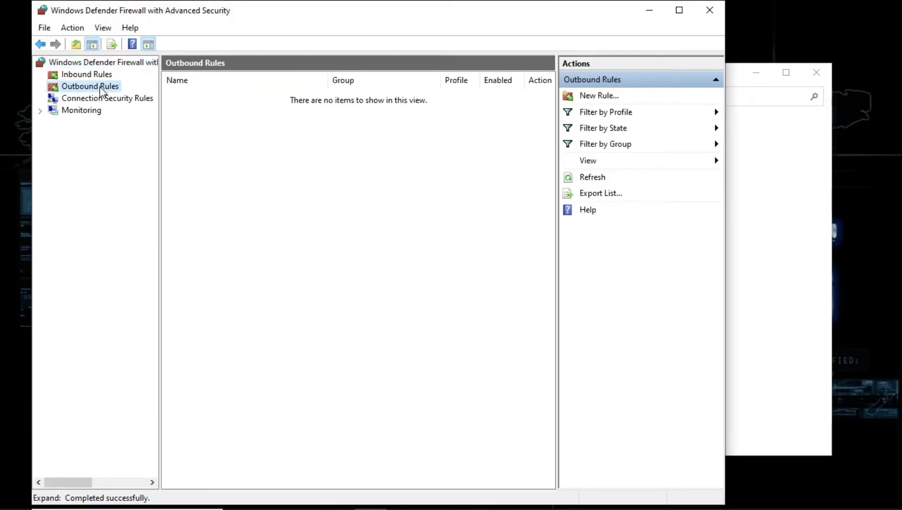
{"action": "left_click", "coordinate": [595, 95]}
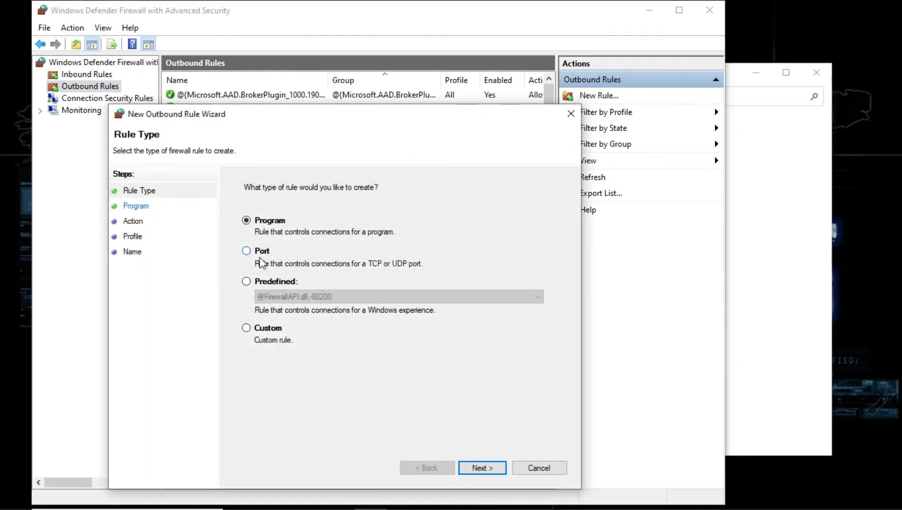
{"action": "left_click", "coordinate": [534, 469]}
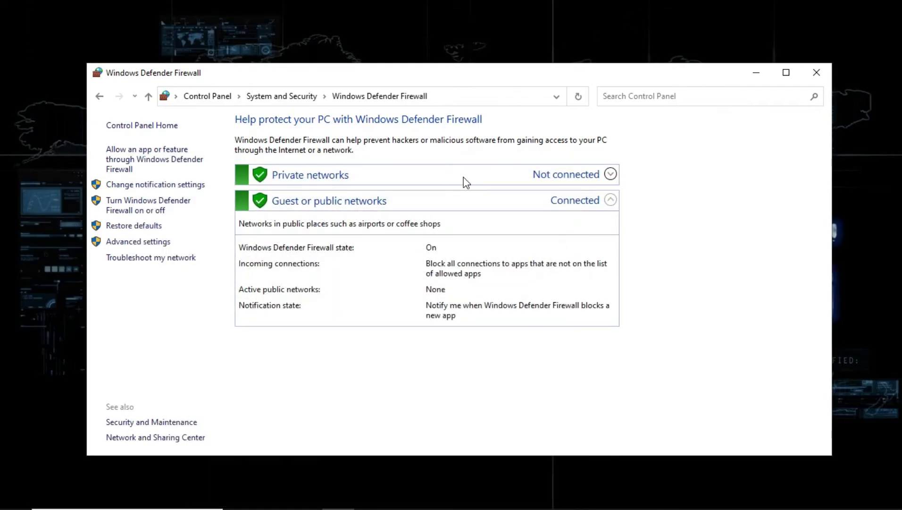
Copy pdflm16.dll from the Power_Designer_16.5 folder in Downloads
{"action": "left_click", "coordinate": [765, 71]}
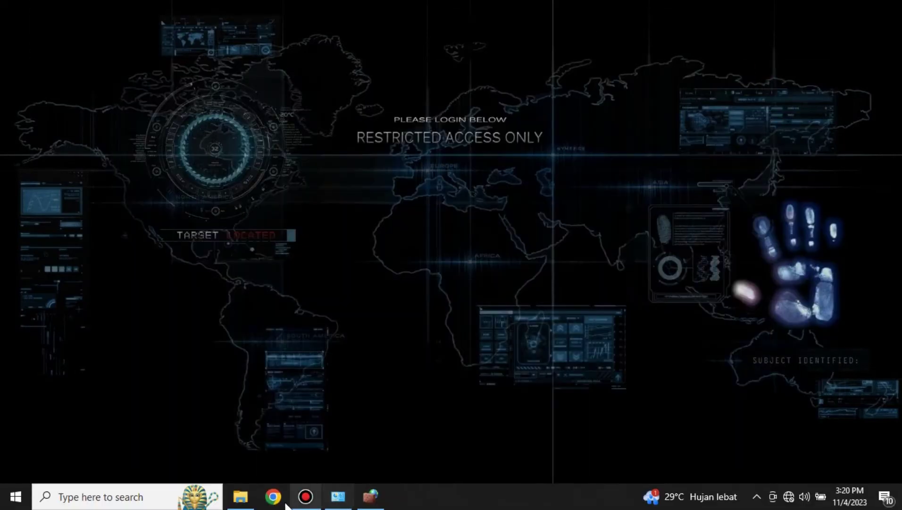
{"action": "left_click", "coordinate": [240, 496]}
{"action": "left_click", "coordinate": [303, 88]}
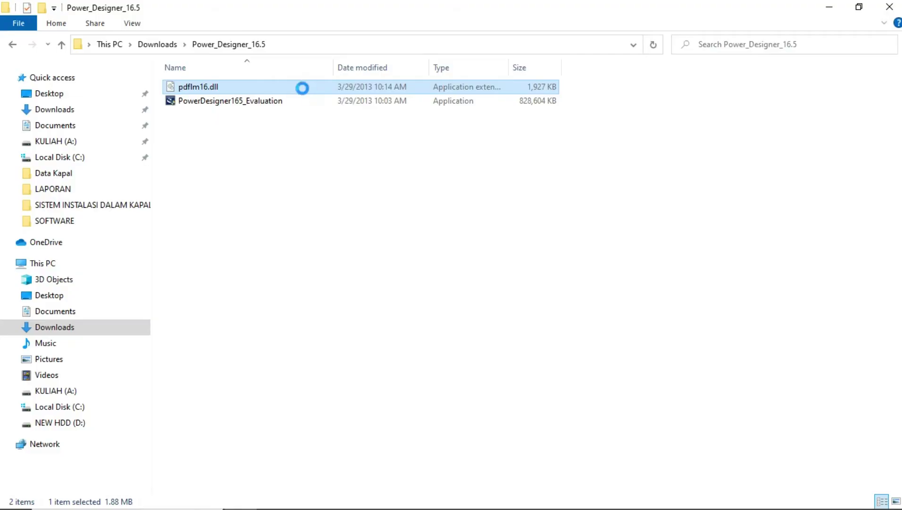
{"action": "right_click", "coordinate": [302, 88]}
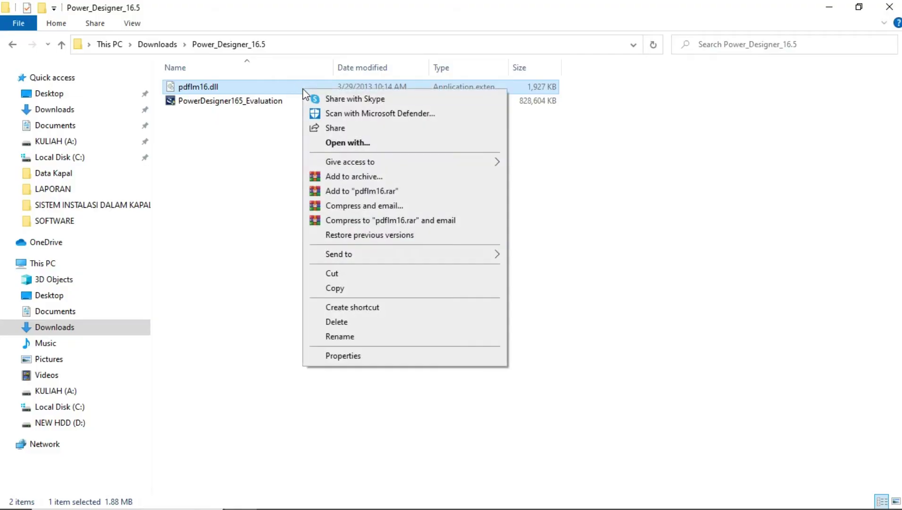
{"action": "left_click", "coordinate": [339, 288]}
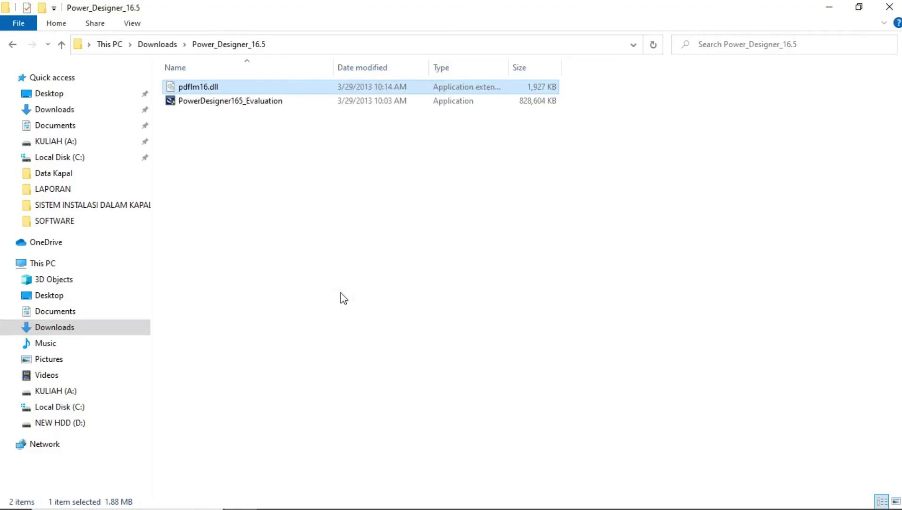
{"action": "left_click", "coordinate": [830, 7]}
Find PowerDesigner in Windows search and follow its shortcut to the installation folder containing PdShell16
{"action": "left_click", "coordinate": [65, 497]}
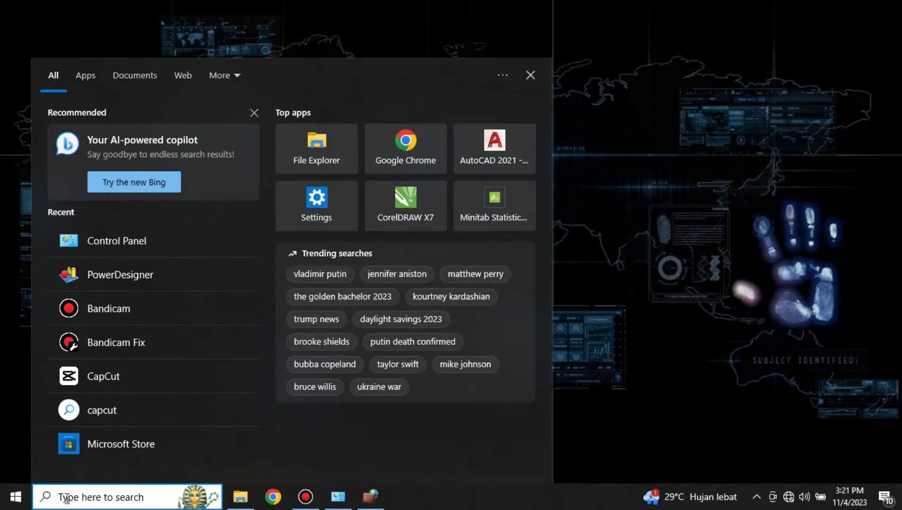
{"action": "right_click", "coordinate": [154, 269]}
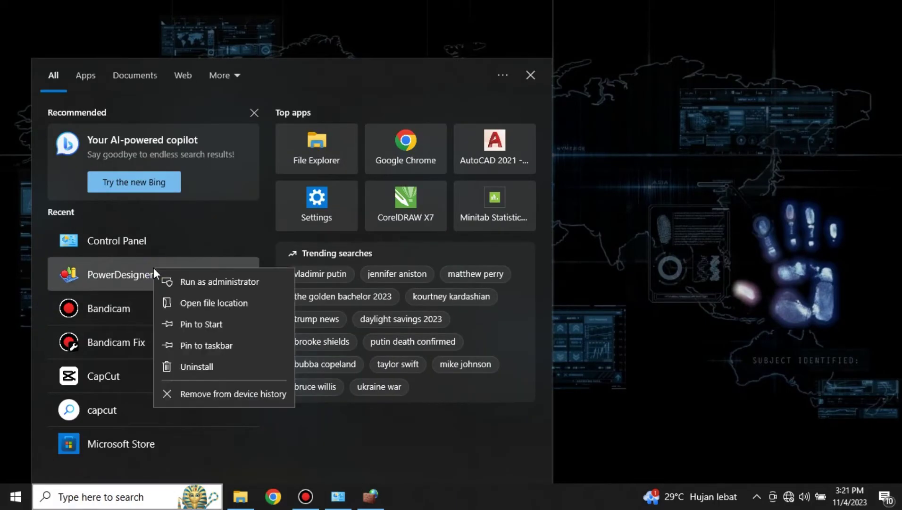
{"action": "left_click", "coordinate": [181, 303]}
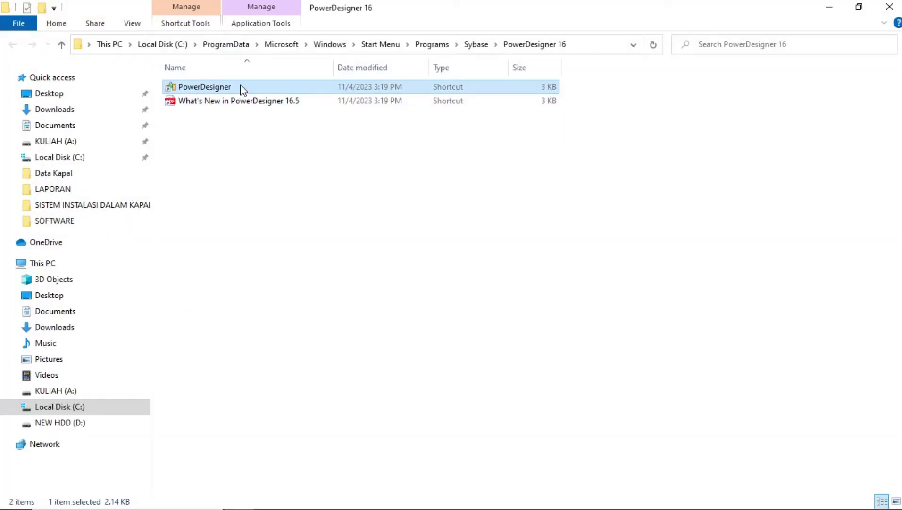
{"action": "right_click", "coordinate": [241, 87]}
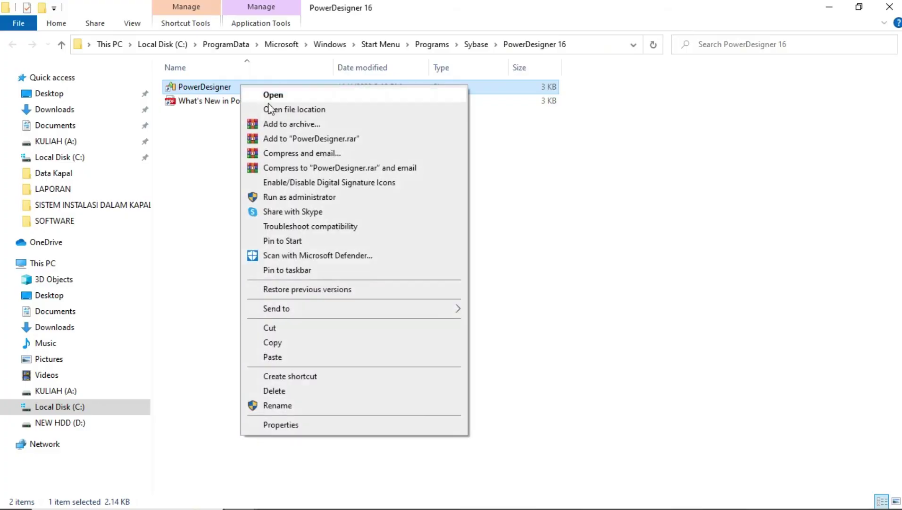
{"action": "left_click", "coordinate": [303, 112]}
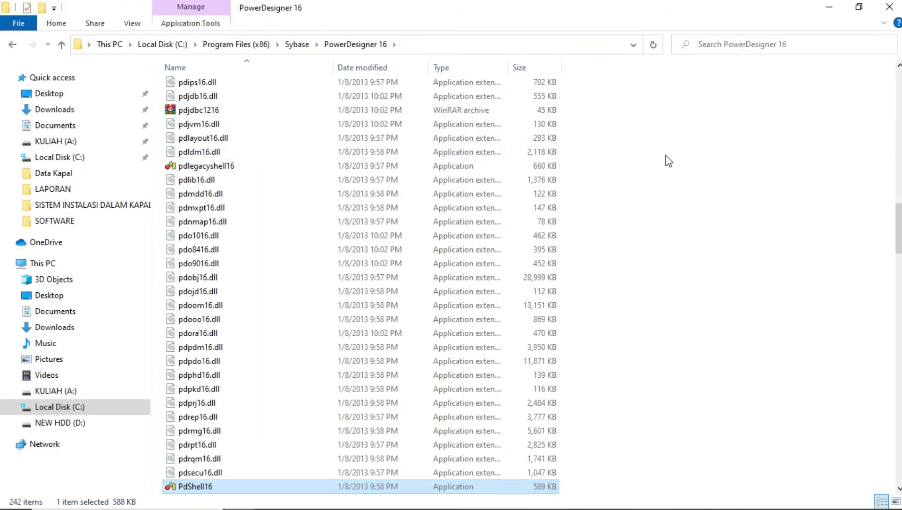
Paste pdflm16.dll into the PowerDesigner 16 installation folder, replacing the existing file, and close both folder windows
{"action": "right_click", "coordinate": [674, 156]}
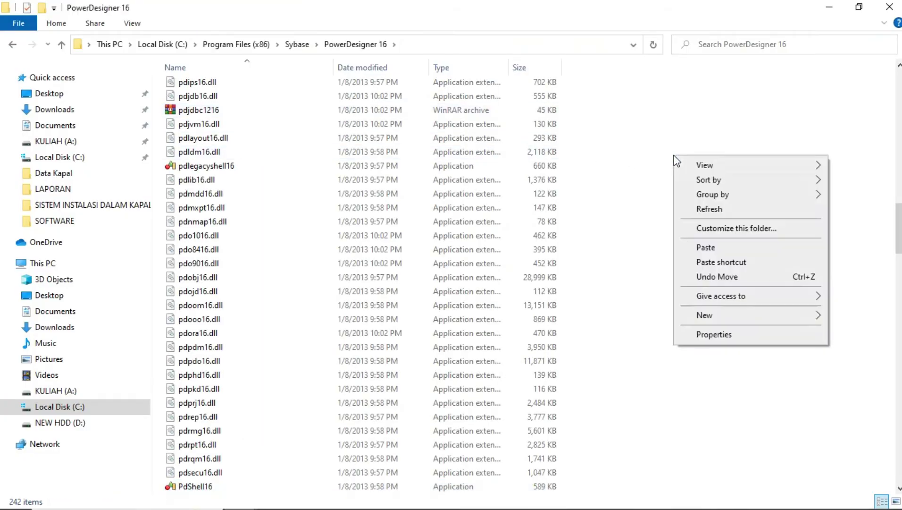
{"action": "left_click", "coordinate": [708, 248]}
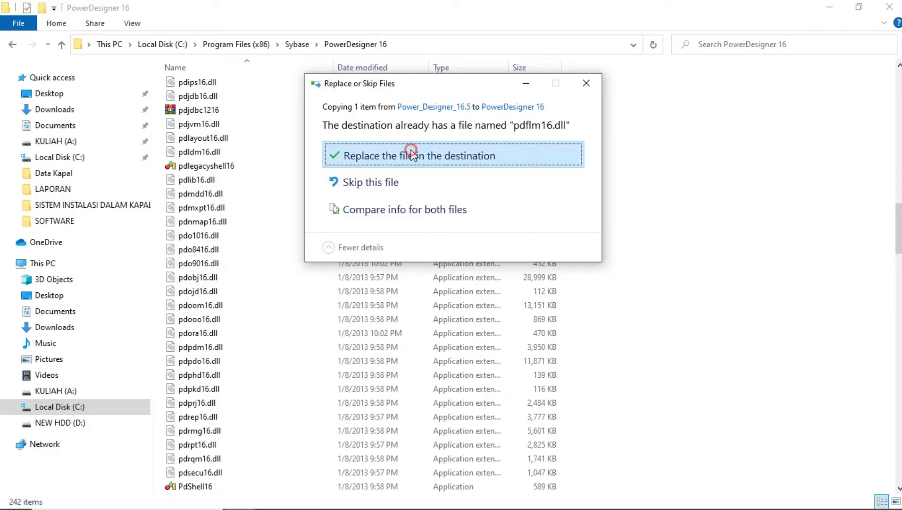
{"action": "left_click", "coordinate": [413, 154]}
{"action": "left_click", "coordinate": [421, 174]}
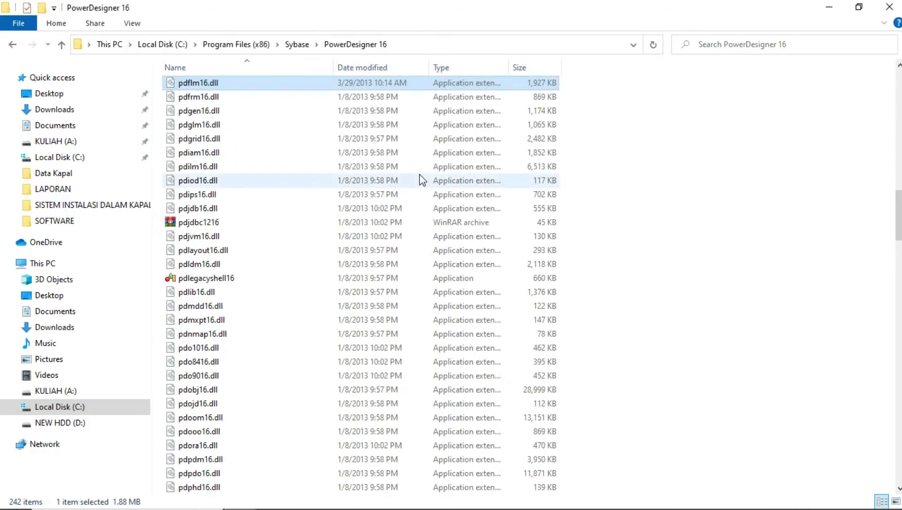
{"action": "left_click", "coordinate": [890, 7]}
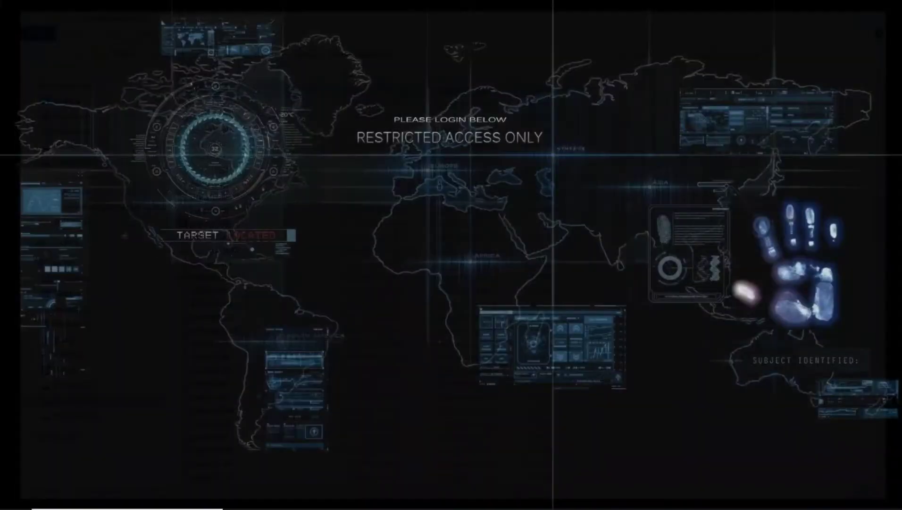
{"action": "mouse_move", "coordinate": [335, 506]}
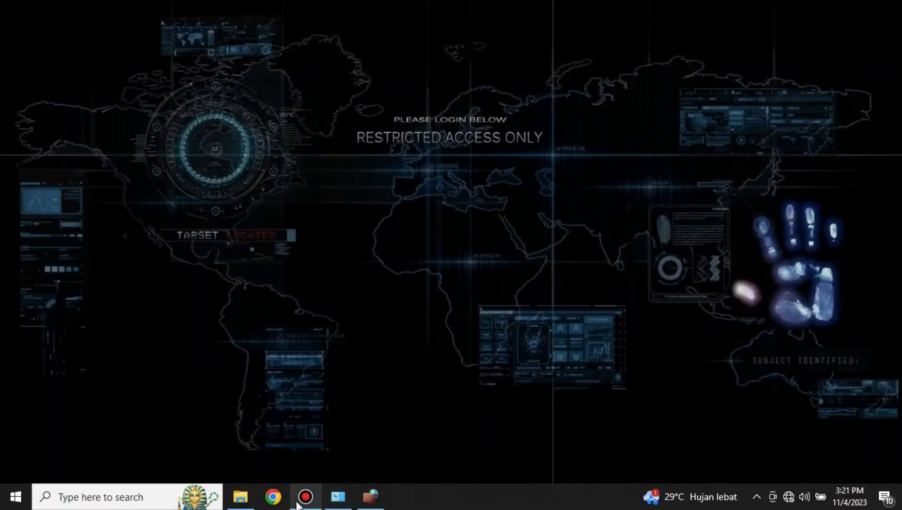
{"action": "left_click", "coordinate": [241, 497]}
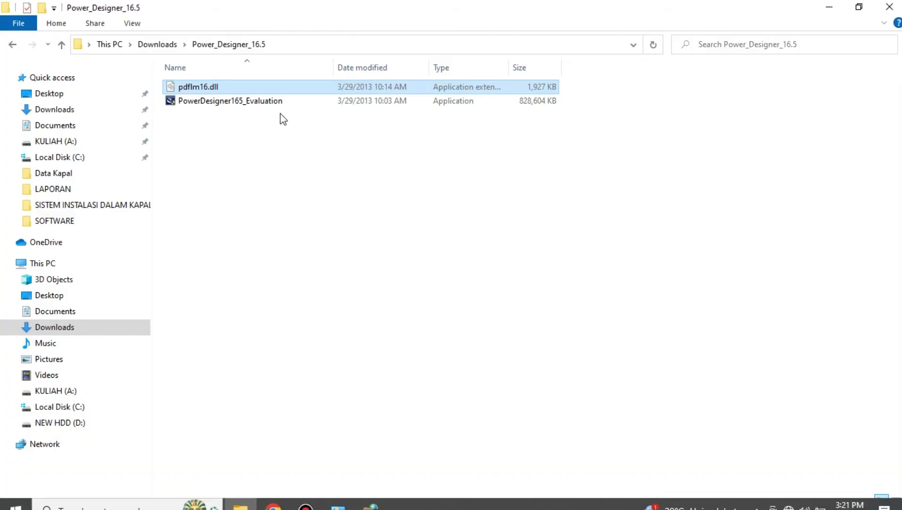
{"action": "left_click", "coordinate": [899, 7]}
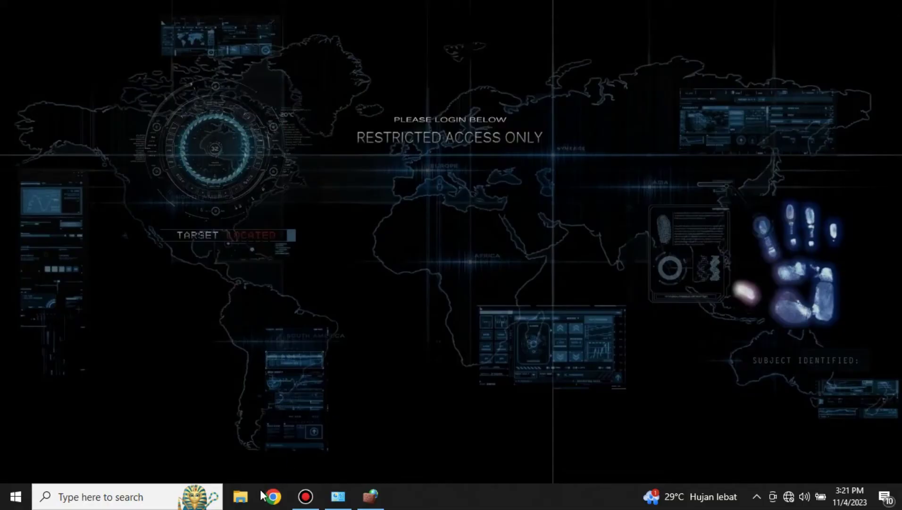
Switch to Windows Defender Firewall with Advanced Security and start a new outbound rule of type Program
{"action": "mouse_move", "coordinate": [306, 500]}
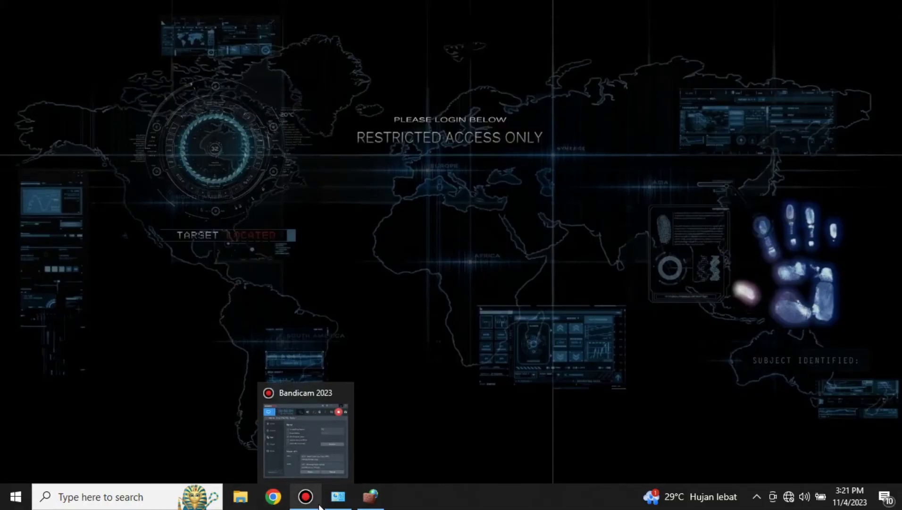
{"action": "mouse_move", "coordinate": [348, 507]}
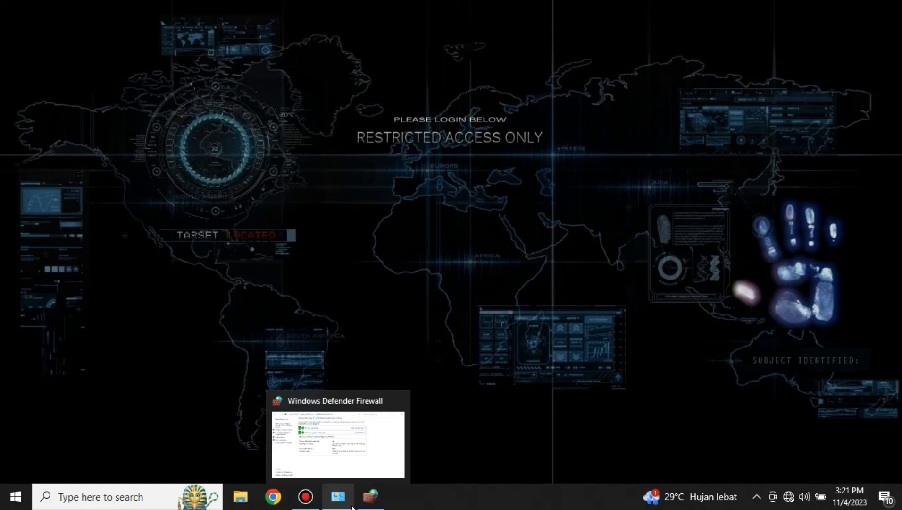
{"action": "left_click", "coordinate": [371, 496]}
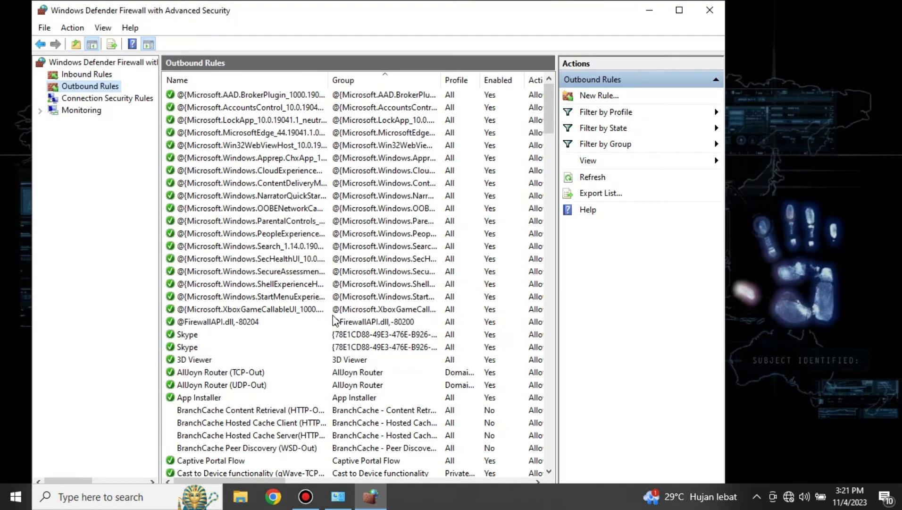
{"action": "left_click", "coordinate": [585, 98]}
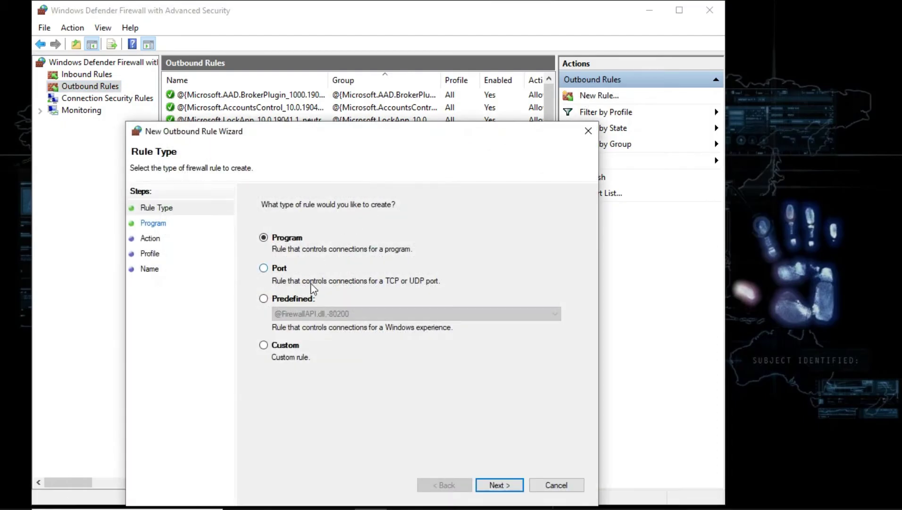
{"action": "left_click", "coordinate": [500, 486]}
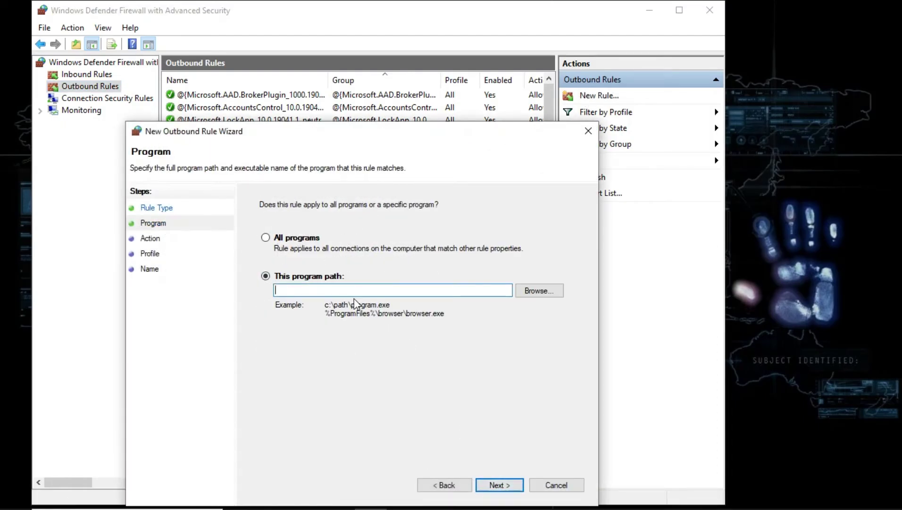
Set the outbound rule's program path to PdShell16.exe in Program Files (x86)\Sybase\PowerDesigner 16 on drive C
{"action": "left_click", "coordinate": [551, 289]}
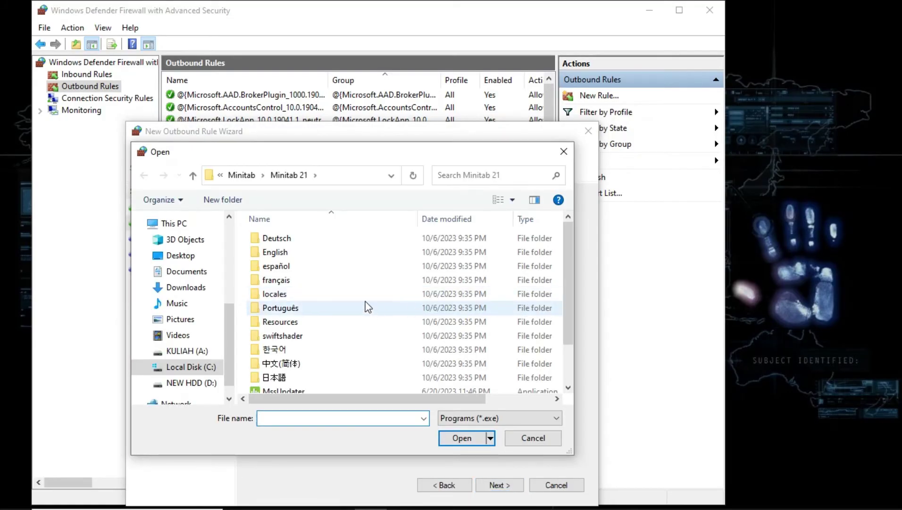
{"action": "scroll", "coordinate": [367, 306], "scroll_direction": "down", "scroll_amount": 1}
{"action": "left_click", "coordinate": [235, 175]}
{"action": "left_click", "coordinate": [220, 175]}
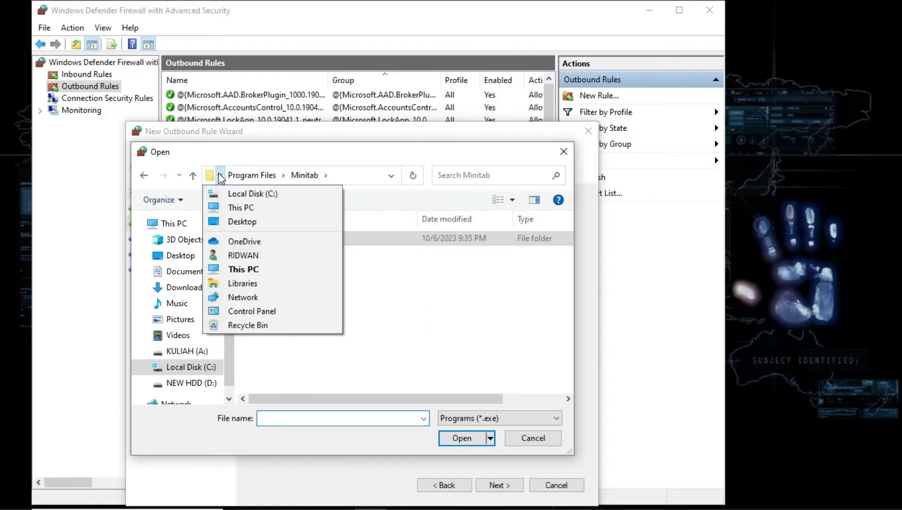
{"action": "key", "text": "Escape"}
{"action": "left_click", "coordinate": [243, 197]}
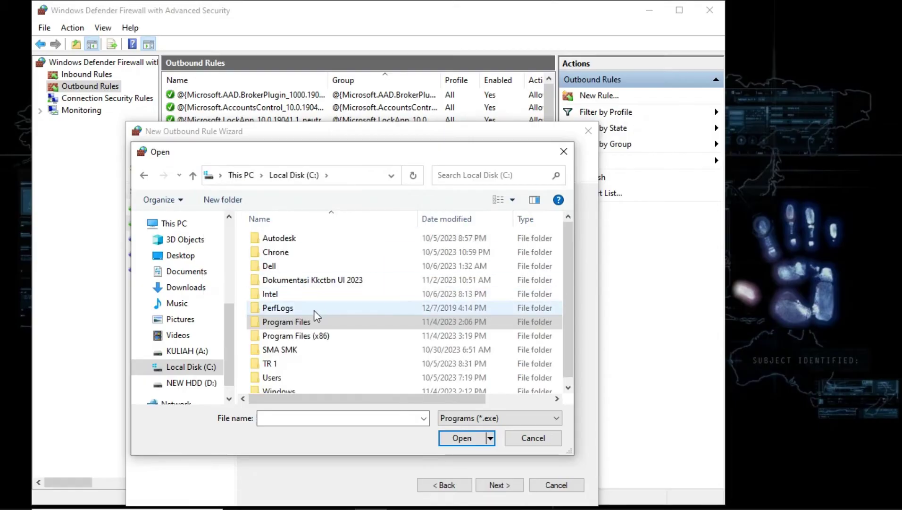
{"action": "scroll", "coordinate": [311, 310], "scroll_direction": "down", "scroll_amount": 1}
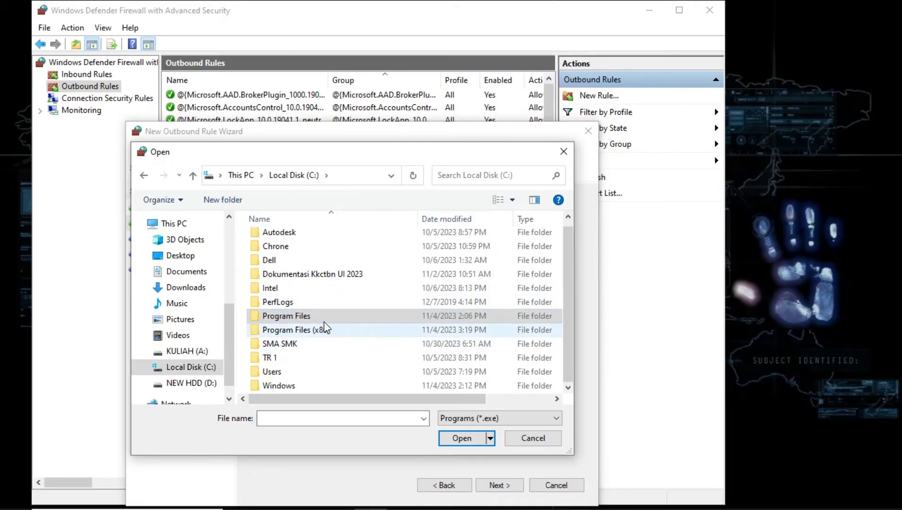
{"action": "double_click", "coordinate": [333, 329]}
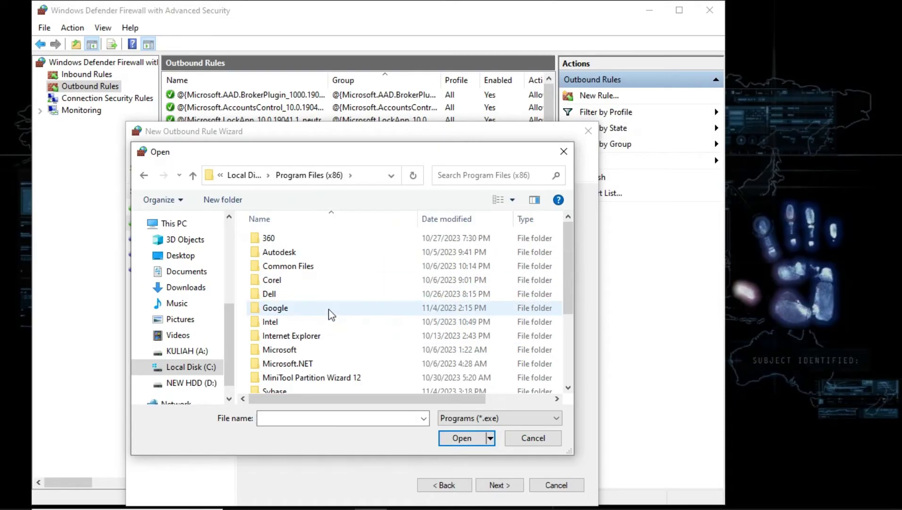
{"action": "scroll", "coordinate": [332, 314], "scroll_direction": "down", "scroll_amount": 3}
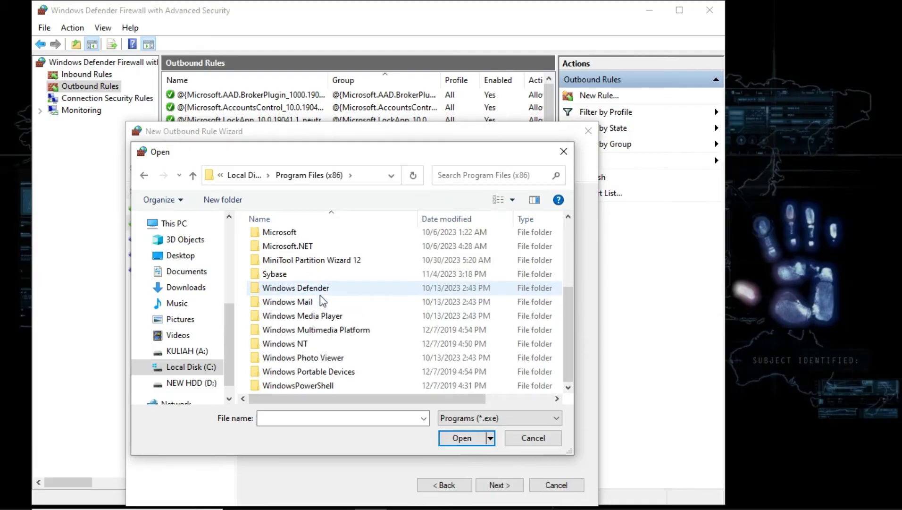
{"action": "double_click", "coordinate": [321, 275]}
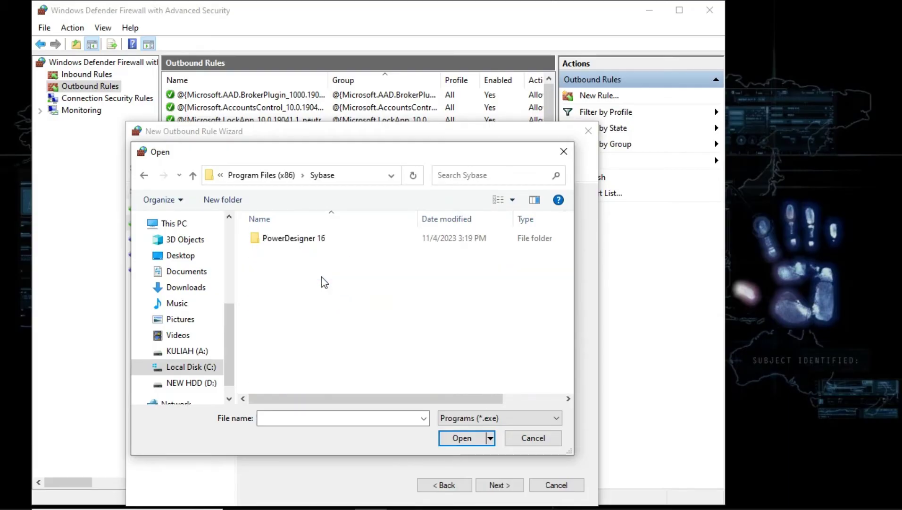
{"action": "double_click", "coordinate": [326, 238]}
{"action": "scroll", "coordinate": [316, 297], "scroll_direction": "down", "scroll_amount": 3}
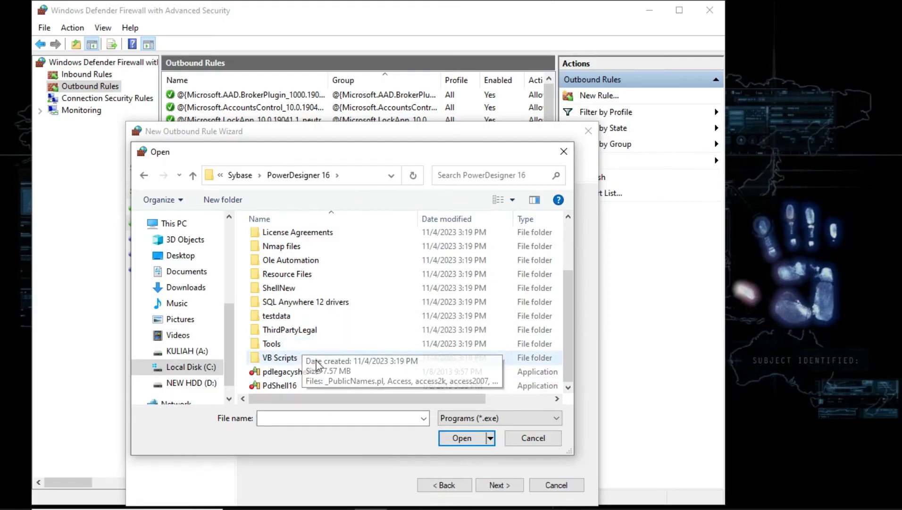
{"action": "left_click", "coordinate": [311, 385]}
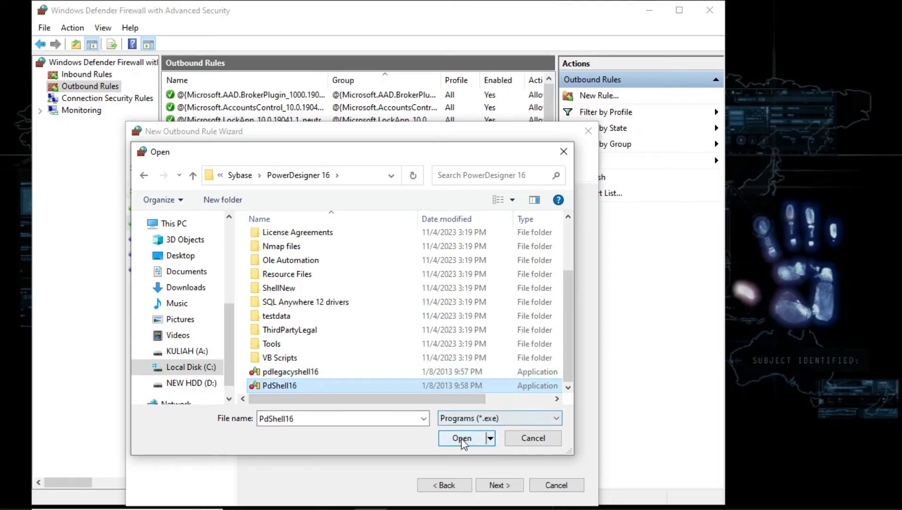
{"action": "left_click", "coordinate": [465, 444]}
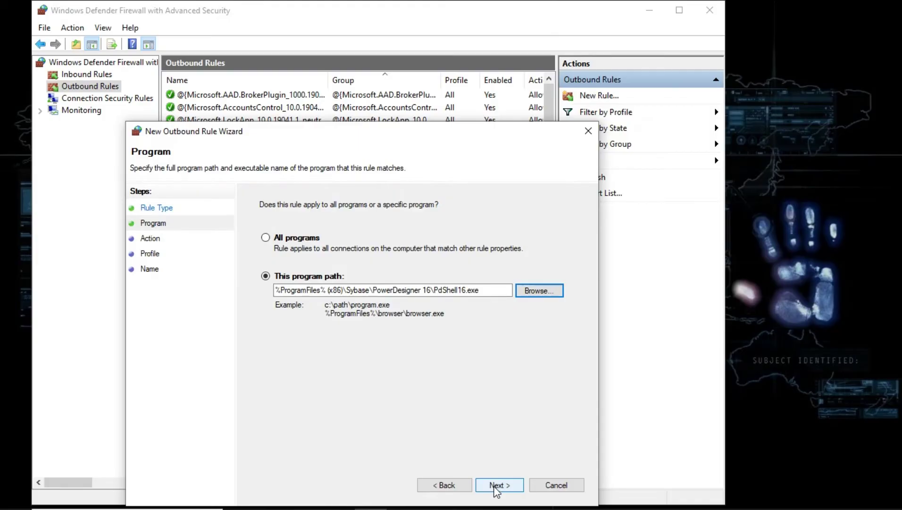
Open the file location of the PowerDesigner shortcut from Windows search to check which program it targets
{"action": "mouse_move", "coordinate": [245, 501]}
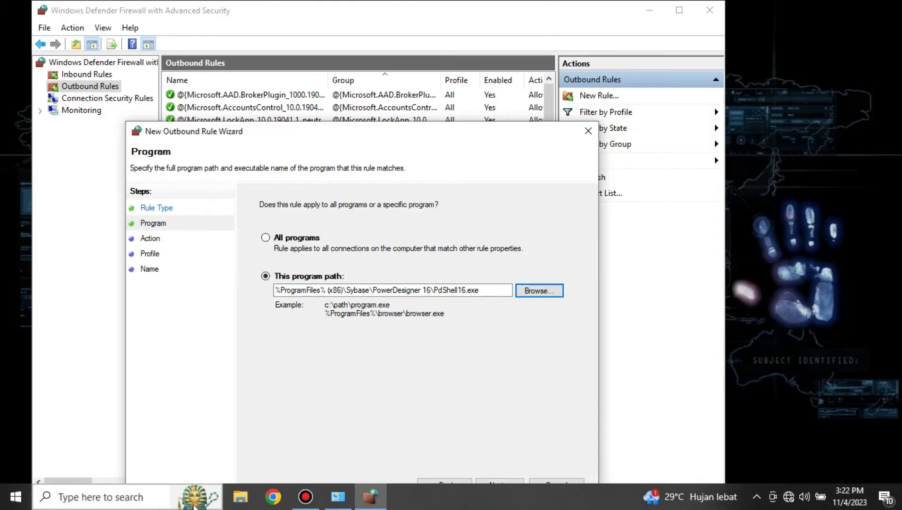
{"action": "left_click", "coordinate": [116, 496]}
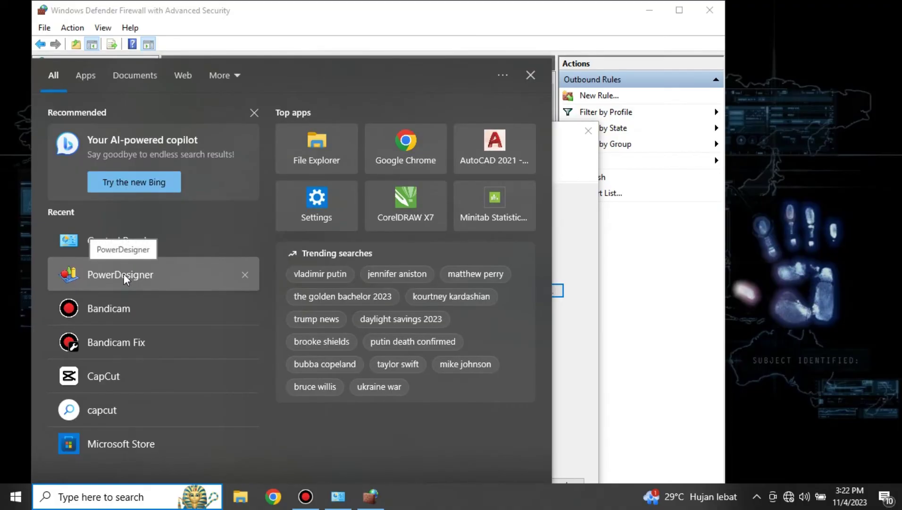
{"action": "right_click", "coordinate": [123, 274]}
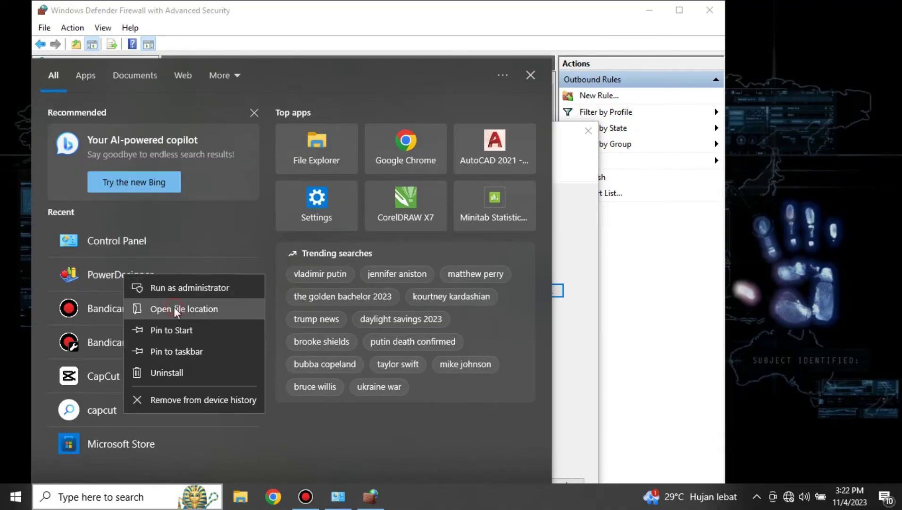
{"action": "left_click", "coordinate": [173, 308]}
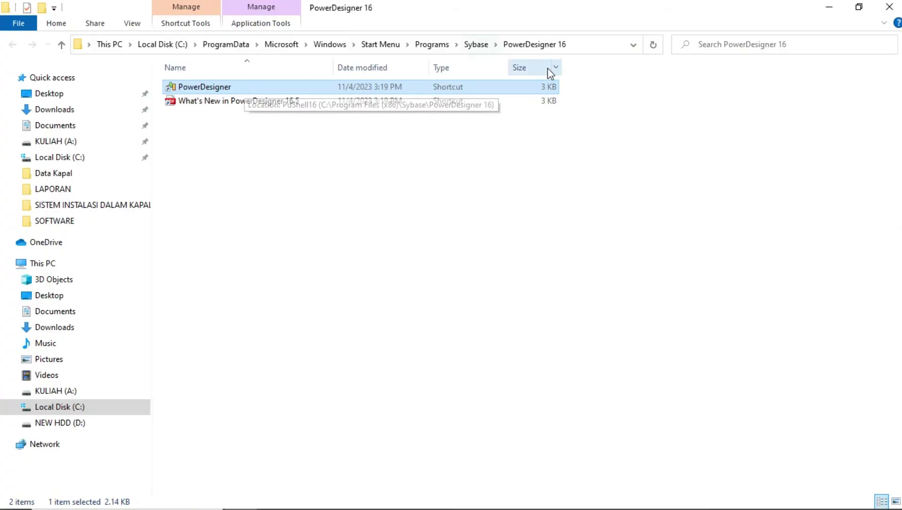
Open the installation folder that the PowerDesigner shortcut points to and locate PdShell16 in it
{"action": "left_click", "coordinate": [586, 40]}
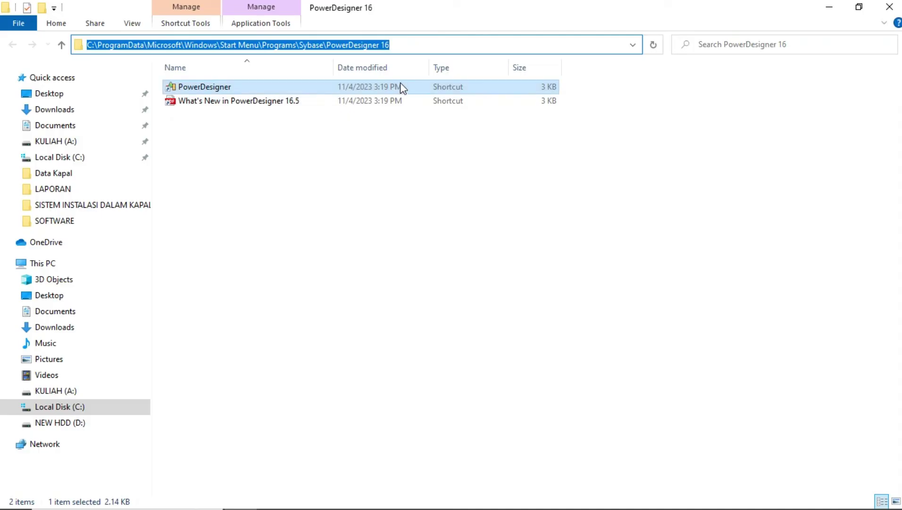
{"action": "left_click", "coordinate": [251, 83]}
{"action": "right_click", "coordinate": [251, 83]}
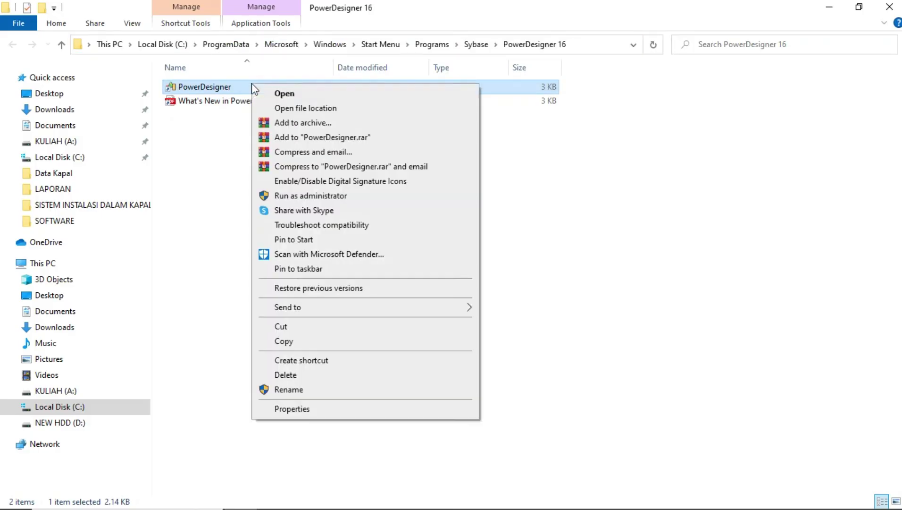
{"action": "left_click", "coordinate": [305, 108]}
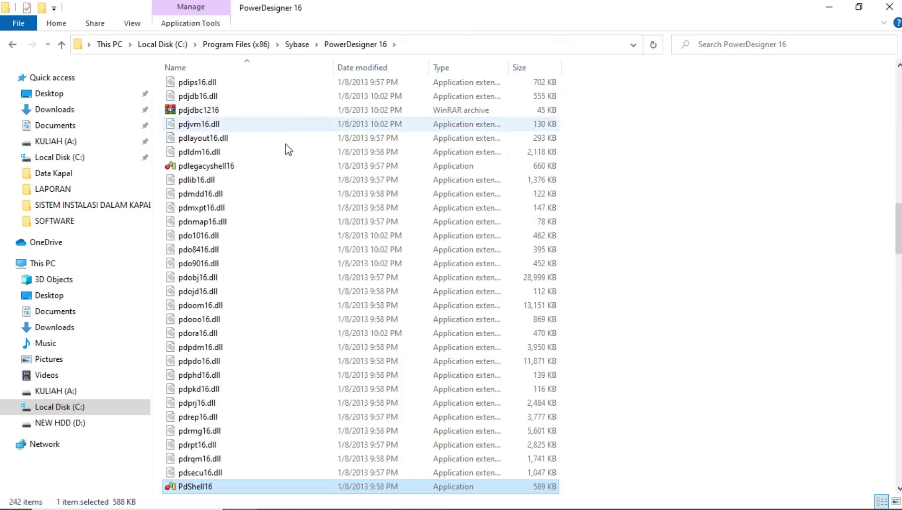
{"action": "scroll", "coordinate": [299, 417], "scroll_direction": "down", "scroll_amount": 10}
{"action": "scroll", "coordinate": [292, 415], "scroll_direction": "up", "scroll_amount": 14}
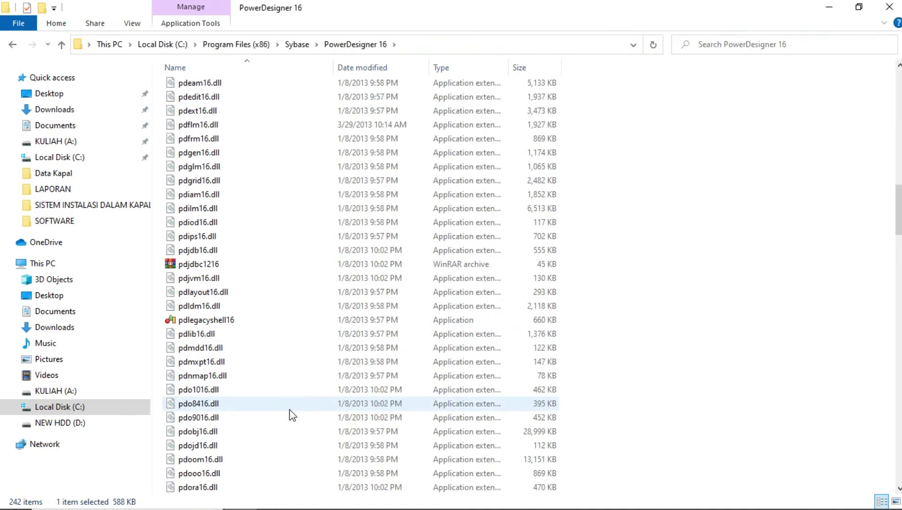
{"action": "scroll", "coordinate": [266, 445], "scroll_direction": "down", "scroll_amount": 12}
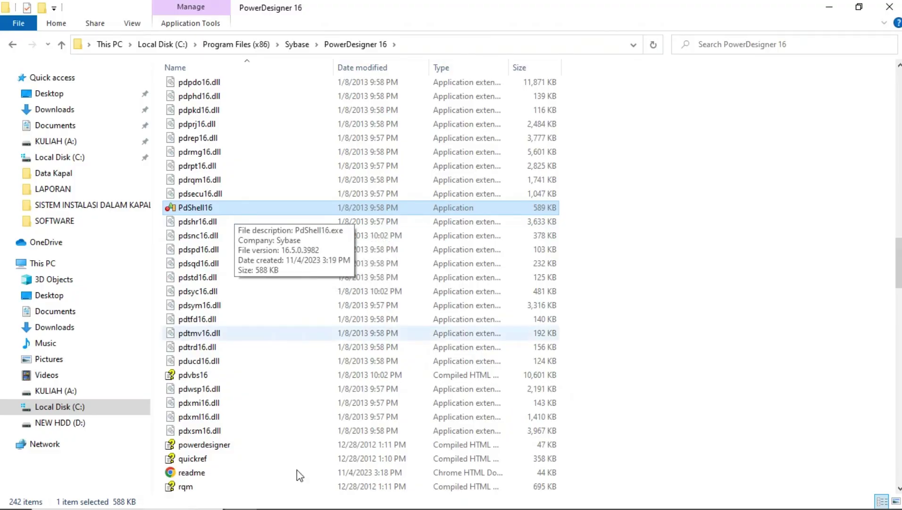
Copy the PdShell16 application file and display the full path of its folder
{"action": "double_click", "coordinate": [286, 207]}
{"action": "right_click", "coordinate": [286, 207]}
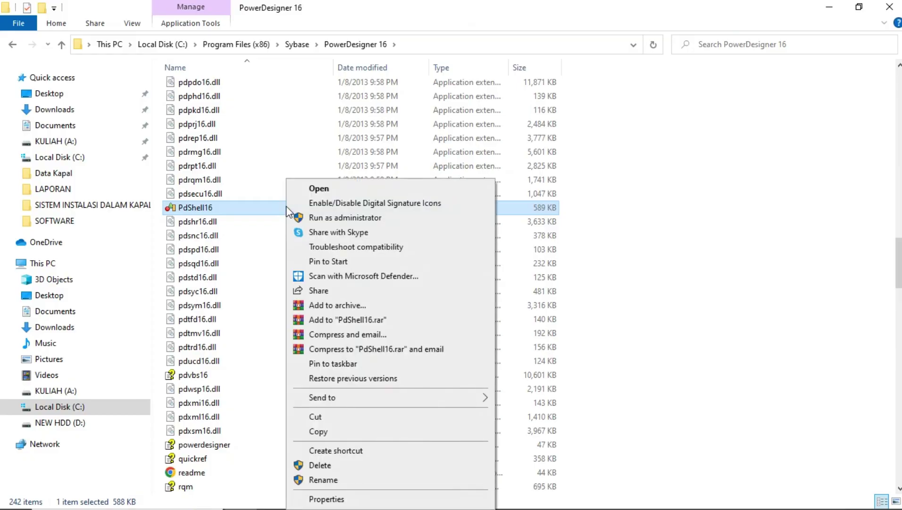
{"action": "left_click", "coordinate": [335, 431]}
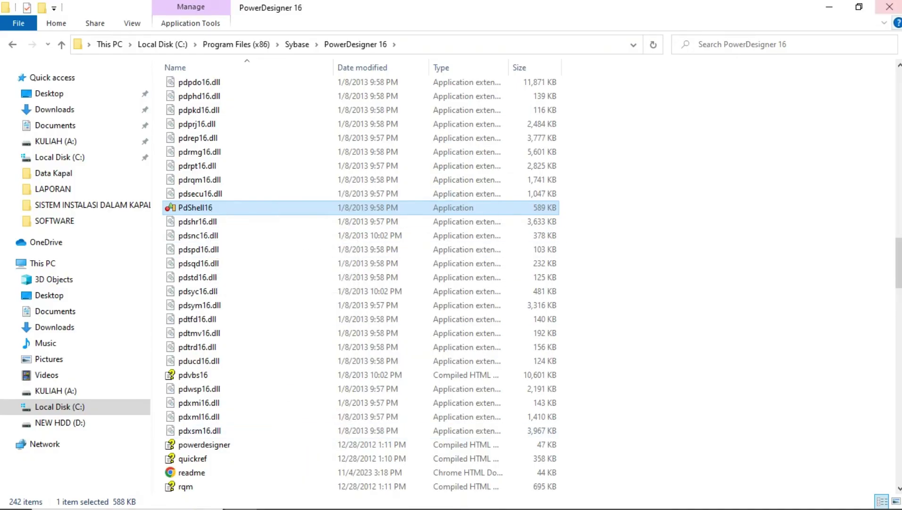
{"action": "left_click", "coordinate": [426, 44]}
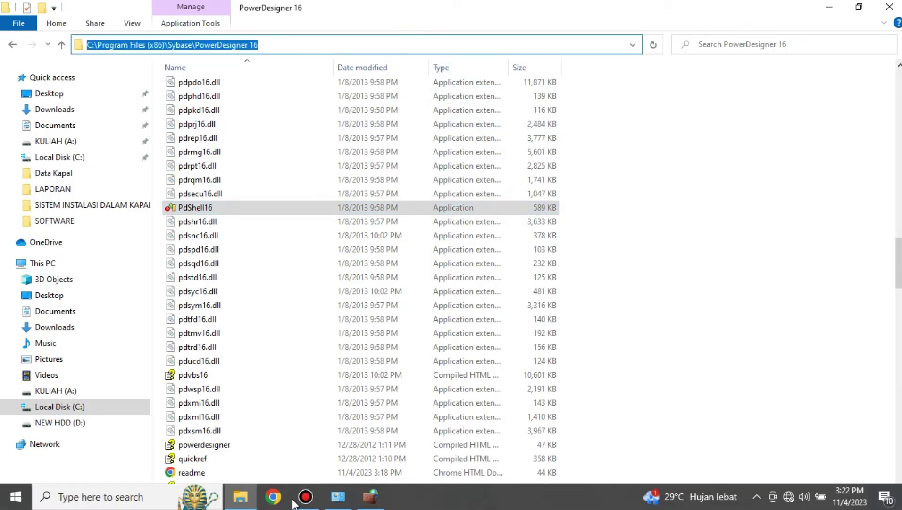
Switch back to the New Outbound Rule Wizard and select PdShell16 in Sybase\PowerDesigner 16 again as the program path
{"action": "left_click", "coordinate": [371, 497]}
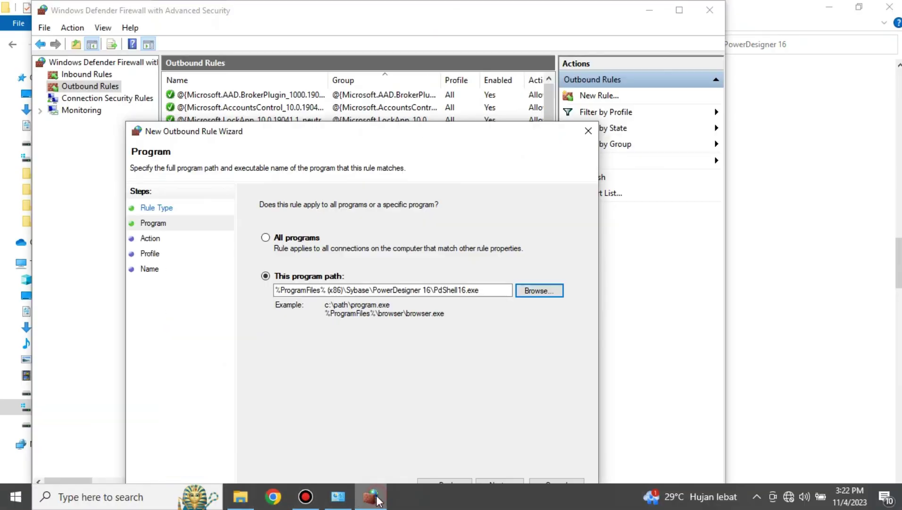
{"action": "left_click", "coordinate": [526, 293]}
{"action": "scroll", "coordinate": [428, 326], "scroll_direction": "down", "scroll_amount": 2}
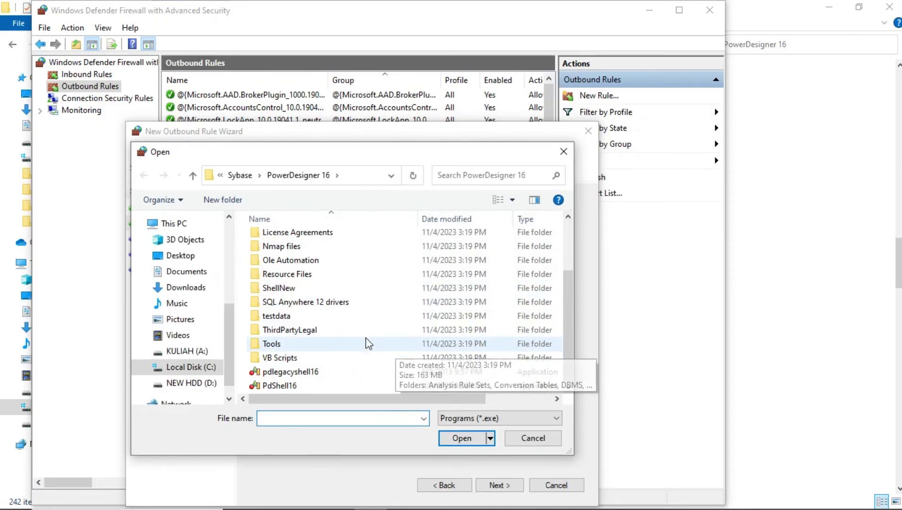
{"action": "left_click", "coordinate": [318, 384]}
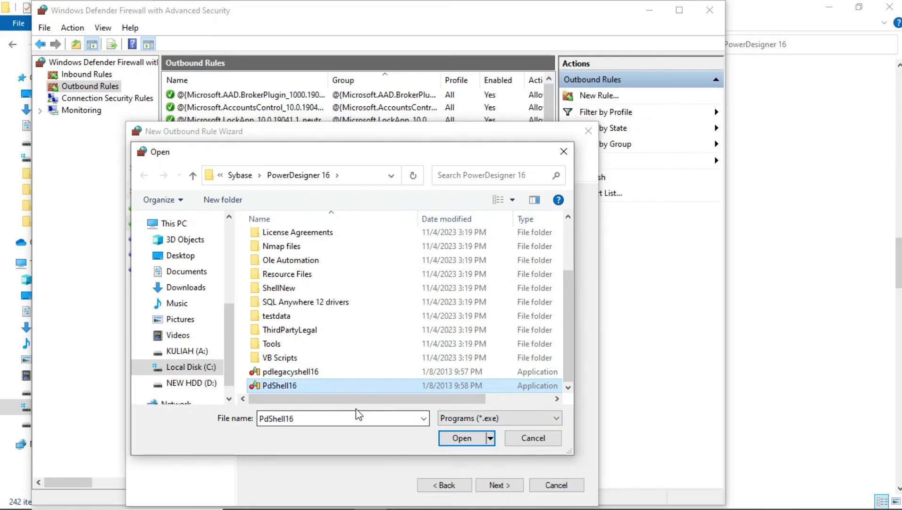
{"action": "left_click", "coordinate": [475, 442]}
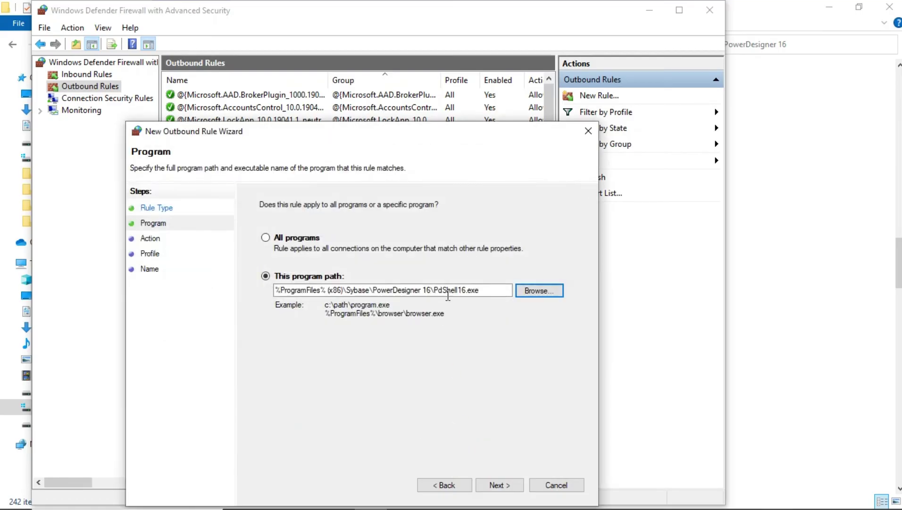
{"action": "left_click", "coordinate": [484, 290]}
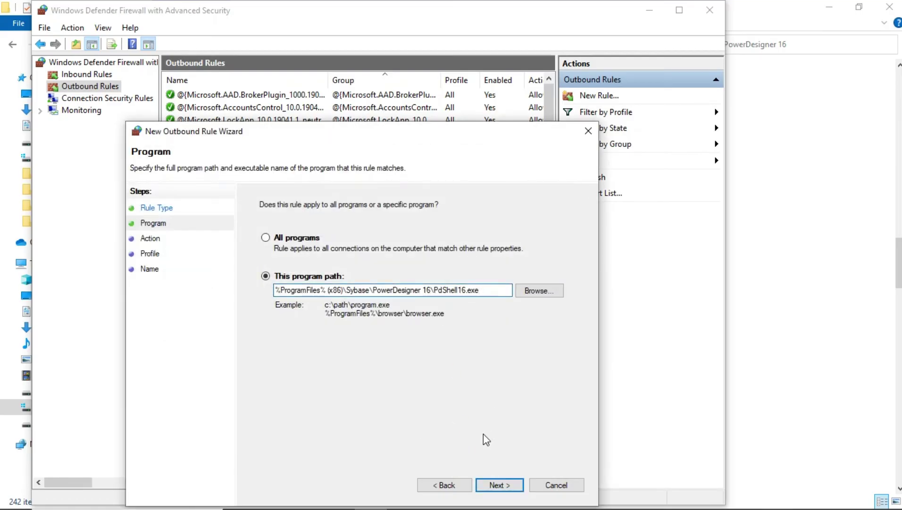
Accept the program path, Block the connection as the rule's action and the default profiles
{"action": "left_click", "coordinate": [505, 488]}
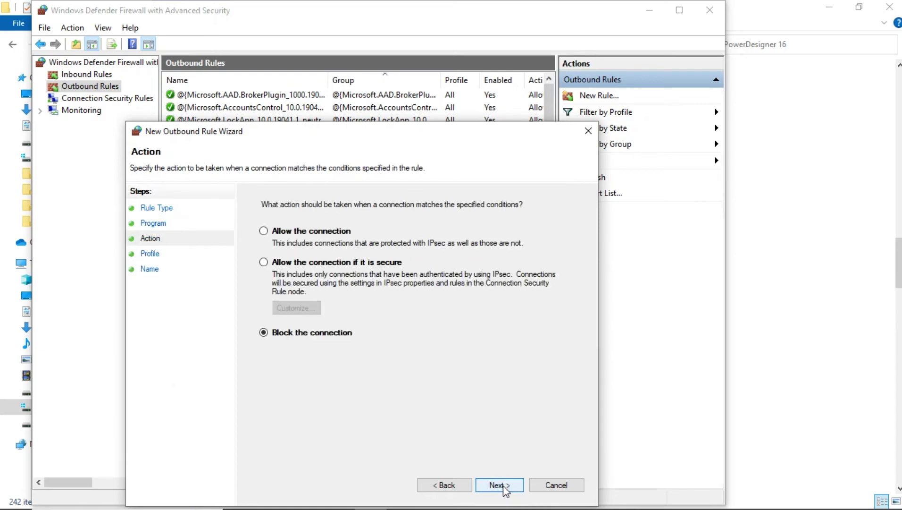
{"action": "left_click", "coordinate": [504, 487]}
{"action": "left_click", "coordinate": [504, 487]}
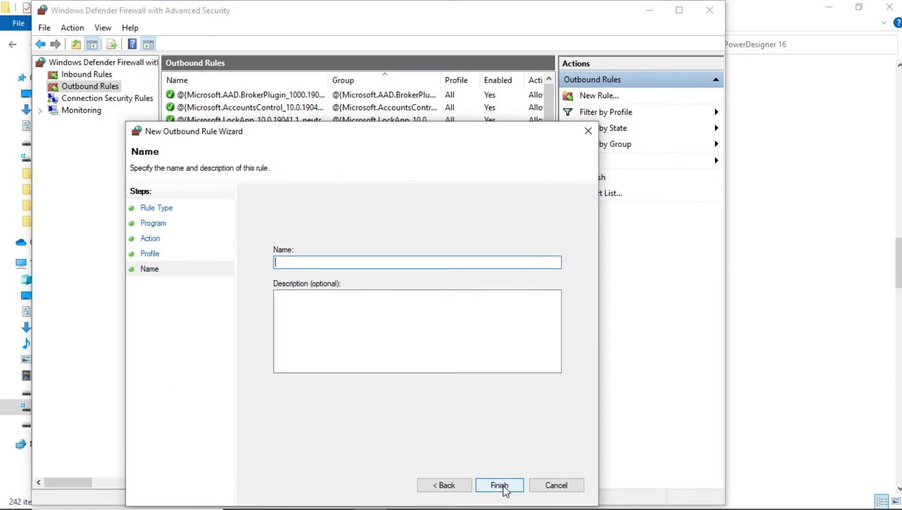
Name the outbound rule powerdesainer with an empty description, finish it, and close the folder and firewall windows
{"action": "left_click", "coordinate": [332, 310]}
{"action": "type", "text": "powerdesainer"}
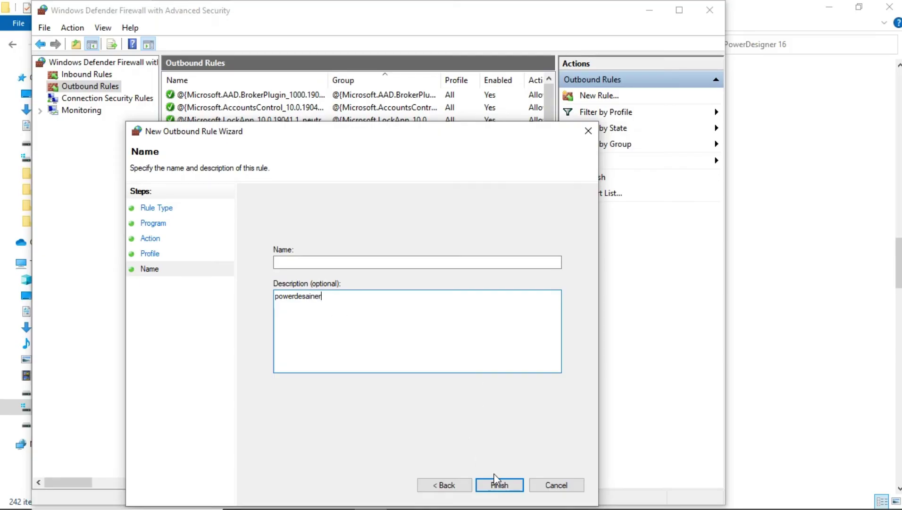
{"action": "left_click", "coordinate": [353, 263]}
{"action": "left_click_drag", "start_coordinate": [325, 296], "coordinate": [252, 309]}
{"action": "key", "text": "ctrl+c"}
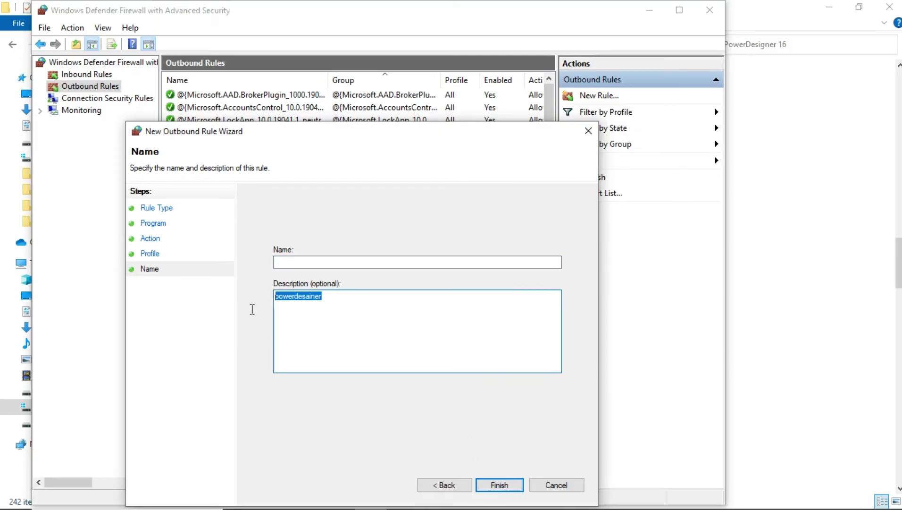
{"action": "left_click", "coordinate": [302, 262]}
{"action": "key", "text": "ctrl+v"}
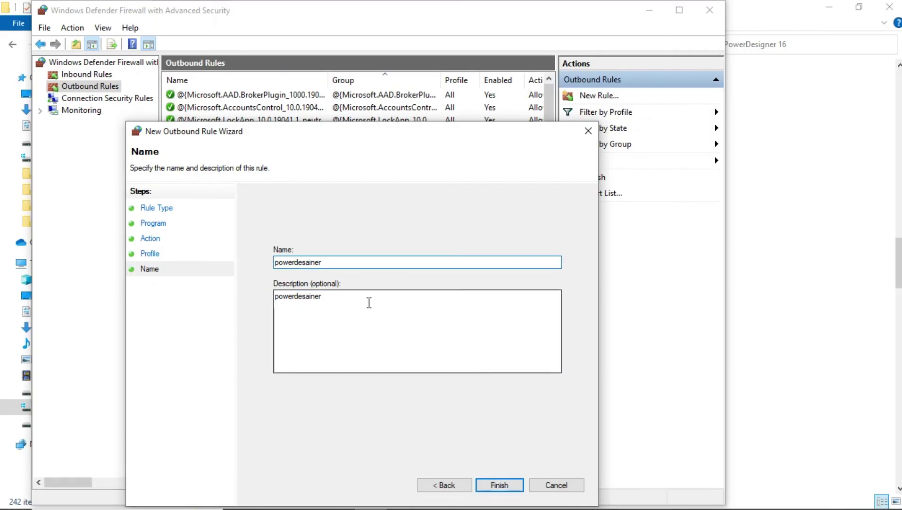
{"action": "left_click_drag", "start_coordinate": [369, 302], "coordinate": [268, 292]}
{"action": "key", "text": "BackSpace"}
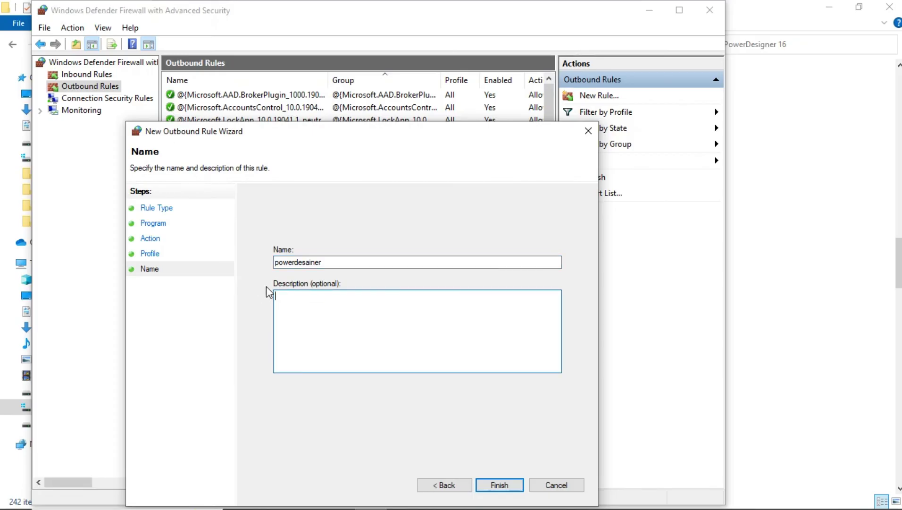
{"action": "left_click", "coordinate": [499, 485]}
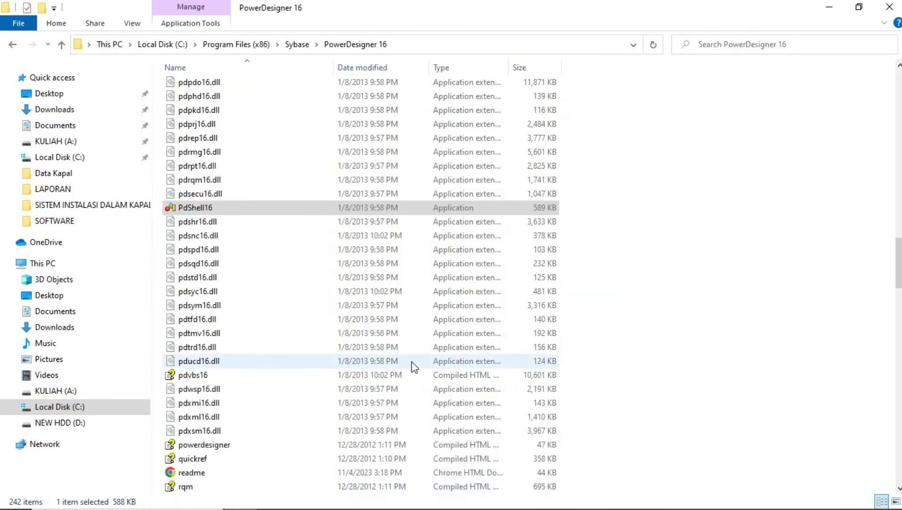
{"action": "left_click", "coordinate": [890, 6]}
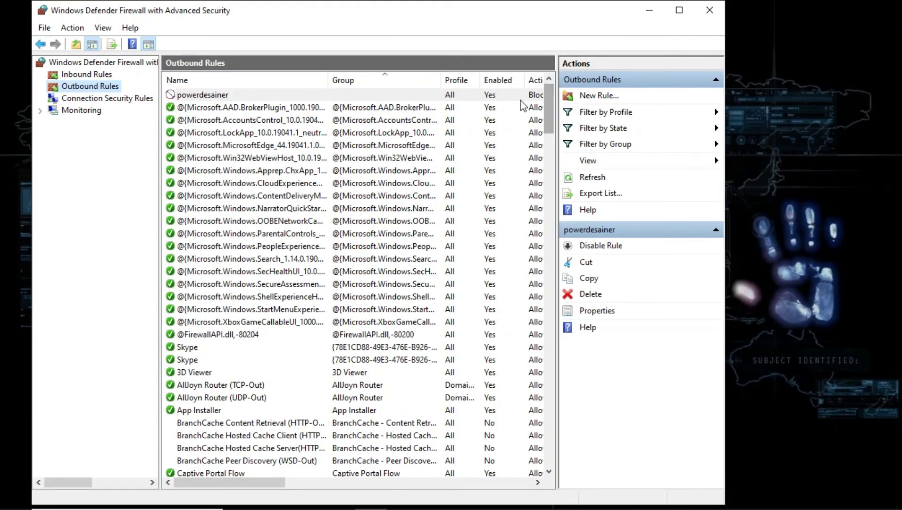
{"action": "left_click", "coordinate": [710, 10]}
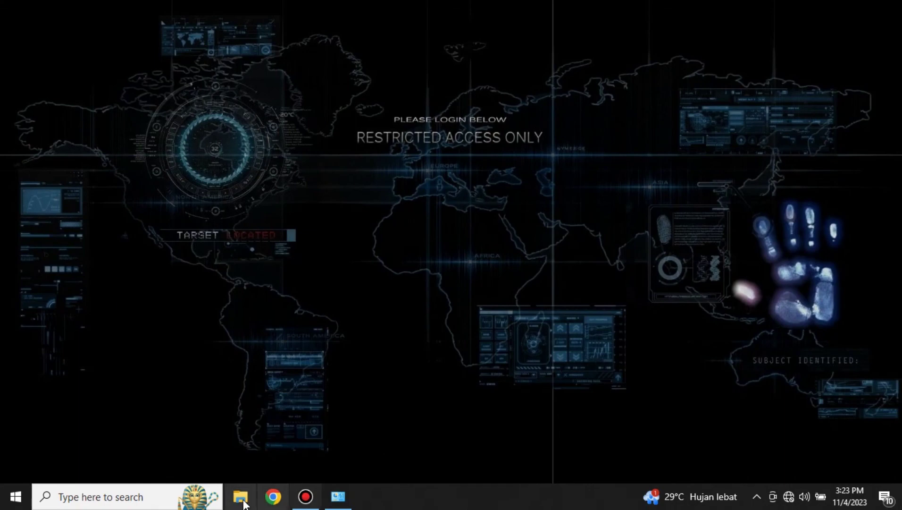
Launch PowerDesigner from the recent items in Windows search and dismiss its welcome window
{"action": "left_click", "coordinate": [132, 497]}
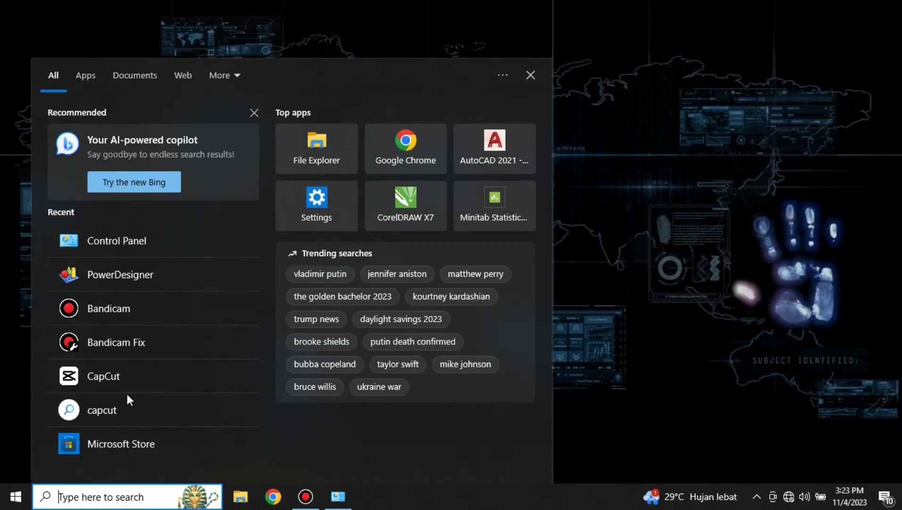
{"action": "left_click", "coordinate": [147, 283]}
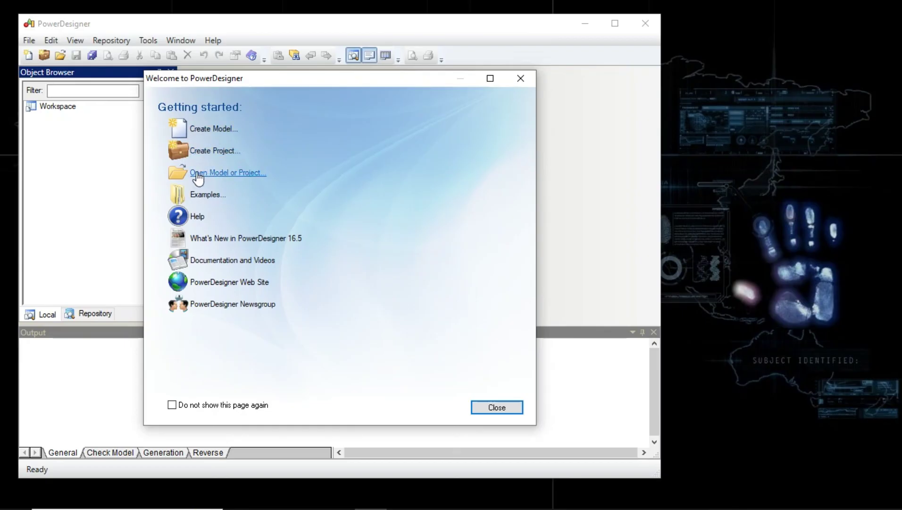
{"action": "left_click", "coordinate": [211, 150]}
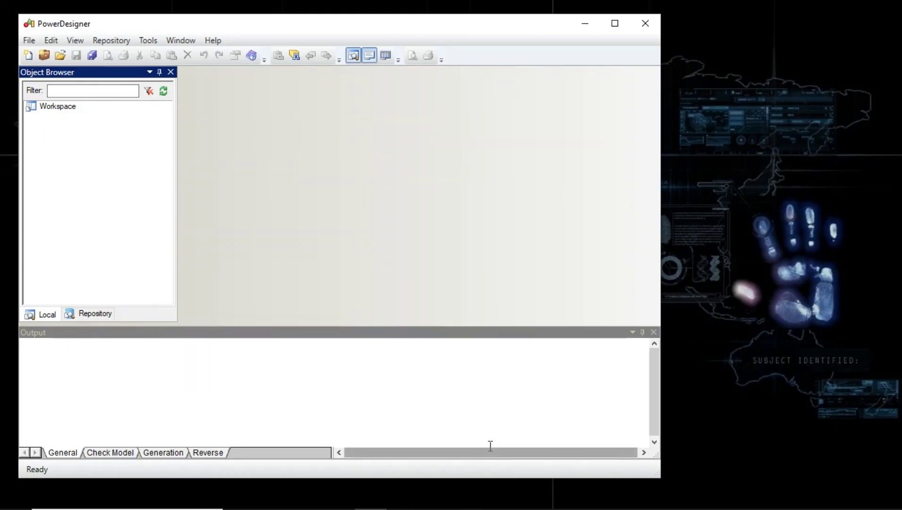
{"action": "mouse_move", "coordinate": [493, 503]}
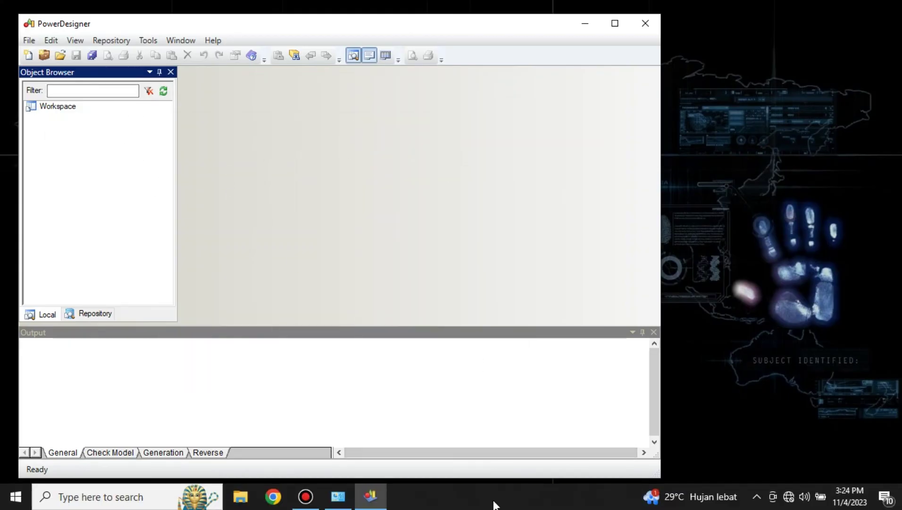
{"action": "left_click", "coordinate": [306, 496]}
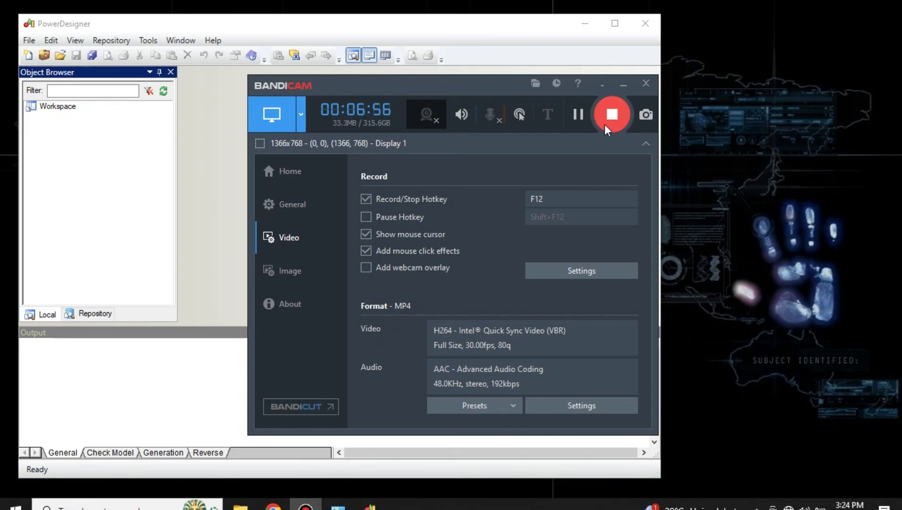